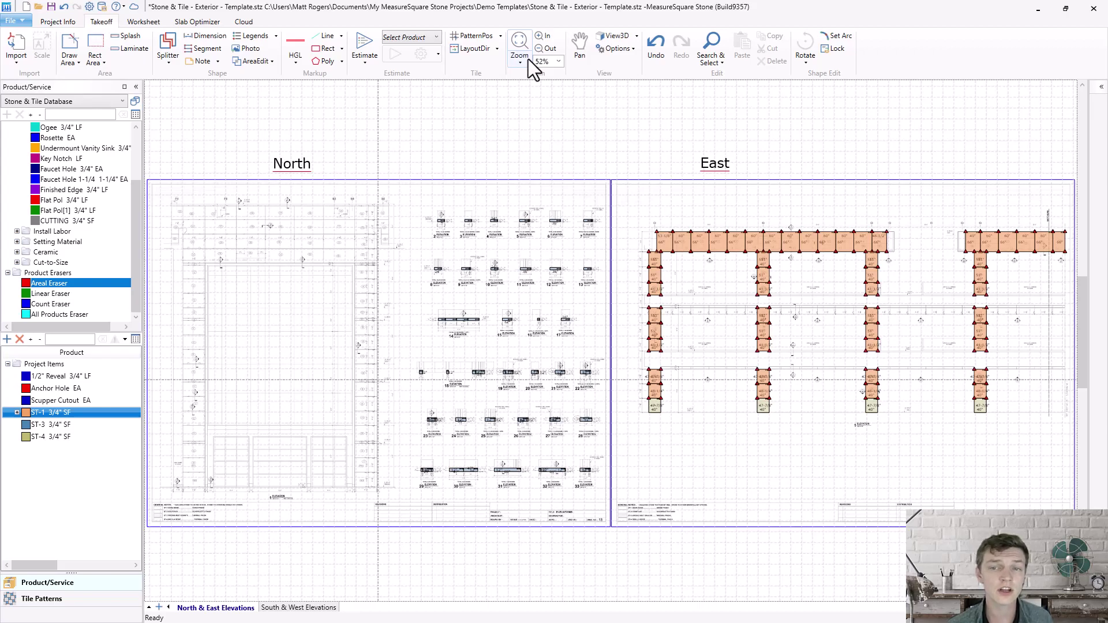
Step: Trace an ST-1 area around the North elevation's notched top band and both side columns
{"action": "left_click", "coordinate": [528, 59]}
{"action": "left_click_drag", "start_coordinate": [152, 500], "coordinate": [567, 195]}
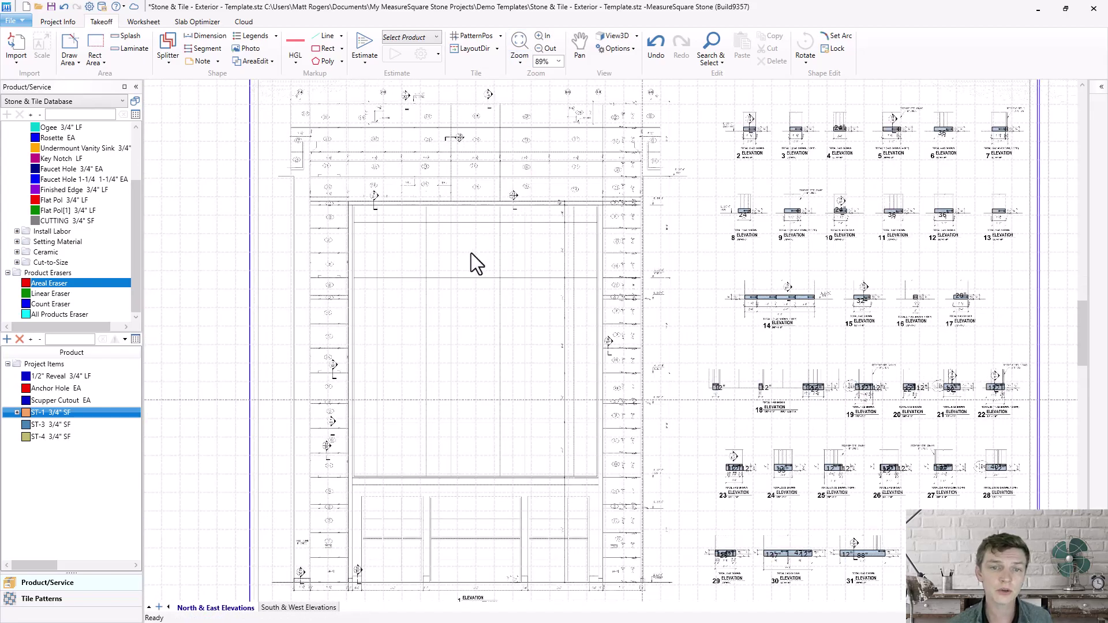
{"action": "left_click", "coordinate": [76, 44]}
{"action": "scroll", "coordinate": [341, 98], "scroll_direction": "up", "scroll_amount": 3}
{"action": "scroll", "coordinate": [251, 113], "scroll_direction": "up", "scroll_amount": 1}
{"action": "left_click", "coordinate": [242, 111]}
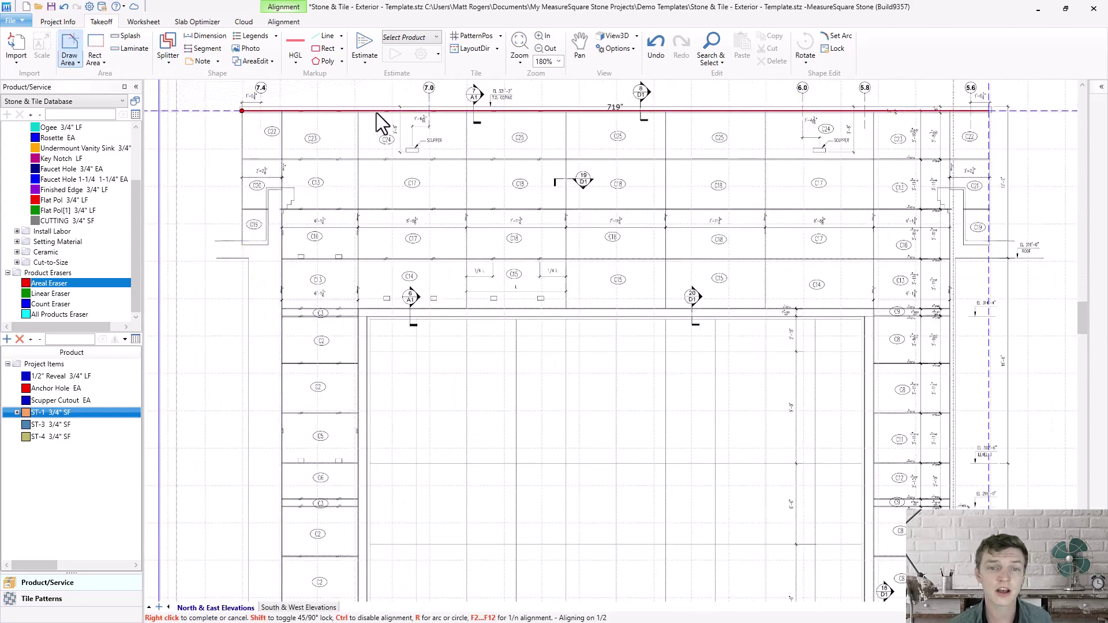
{"action": "left_click", "coordinate": [989, 111]}
{"action": "left_click", "coordinate": [989, 245]}
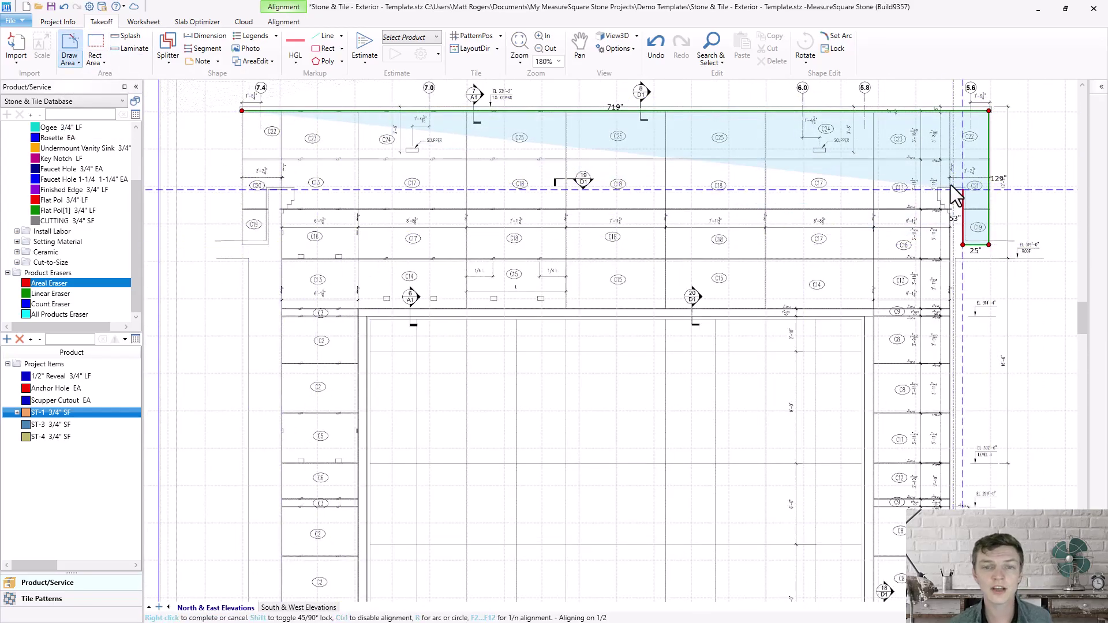
{"action": "scroll", "coordinate": [877, 420], "scroll_direction": "down", "scroll_amount": 1}
{"action": "scroll", "coordinate": [844, 249], "scroll_direction": "down", "scroll_amount": 1}
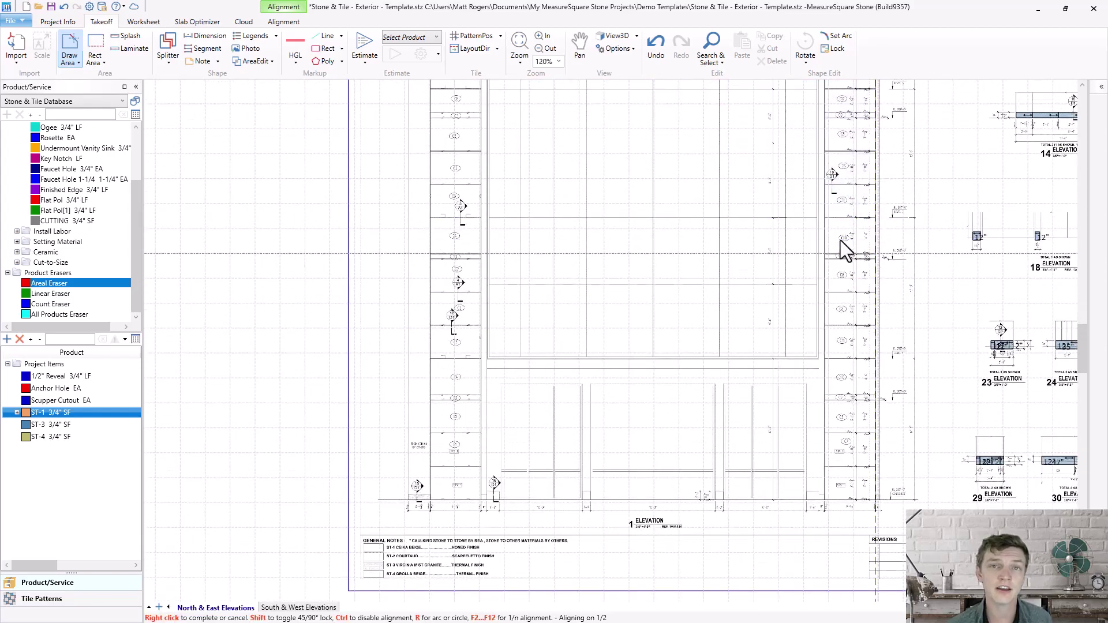
{"action": "scroll", "coordinate": [732, 318], "scroll_direction": "up", "scroll_amount": 2}
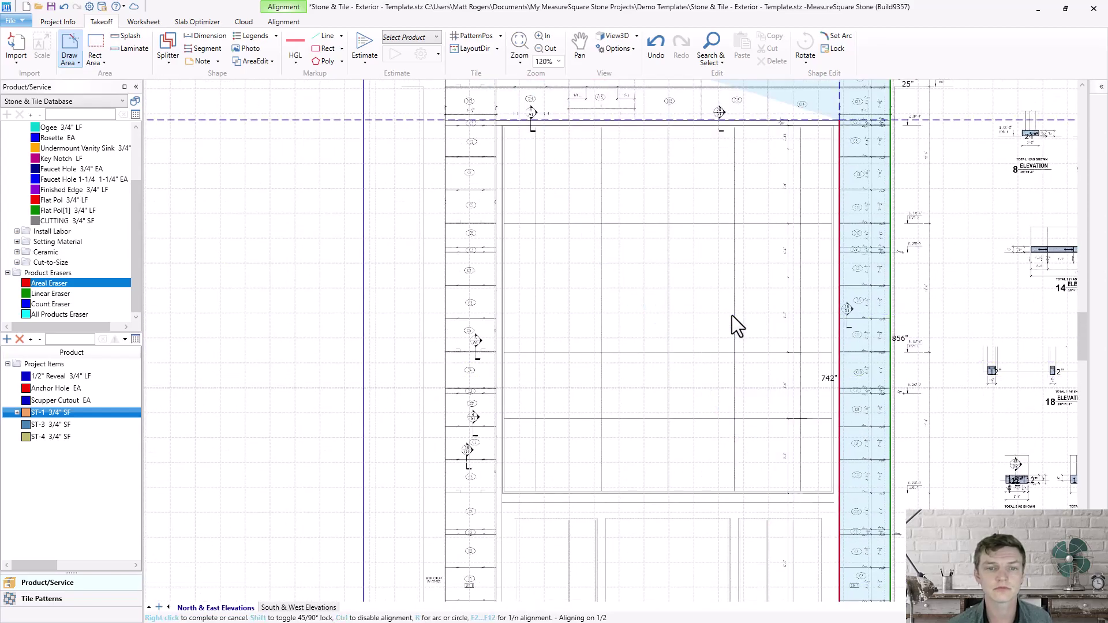
{"action": "left_click", "coordinate": [839, 119]}
{"action": "left_click", "coordinate": [495, 122]}
{"action": "scroll", "coordinate": [521, 299], "scroll_direction": "down", "scroll_amount": 2}
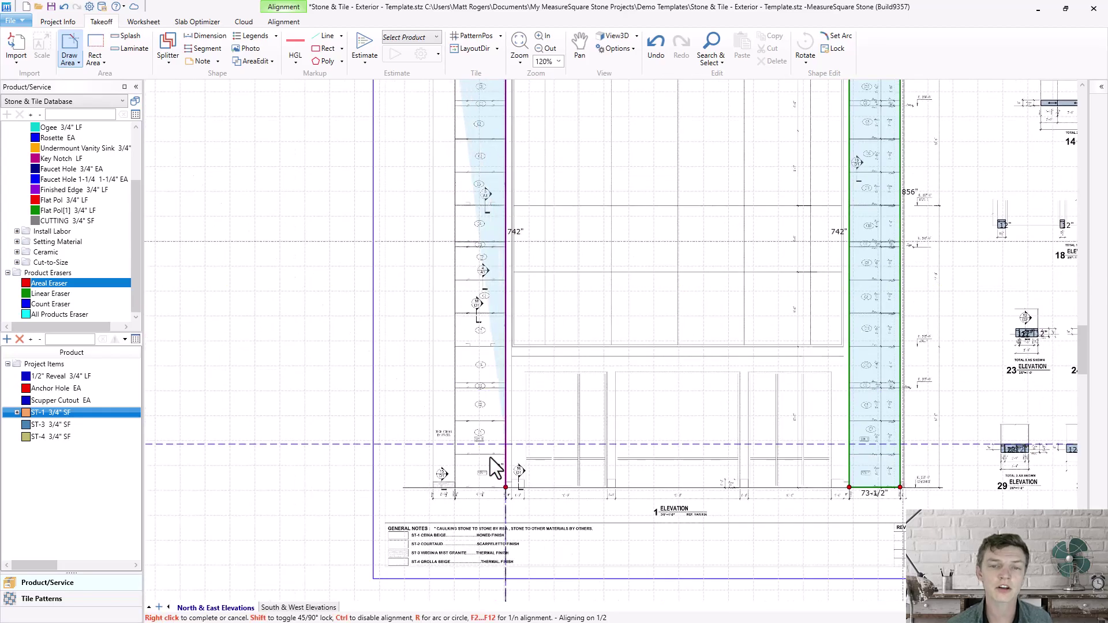
{"action": "left_click", "coordinate": [490, 457]}
{"action": "scroll", "coordinate": [442, 416], "scroll_direction": "up", "scroll_amount": 2}
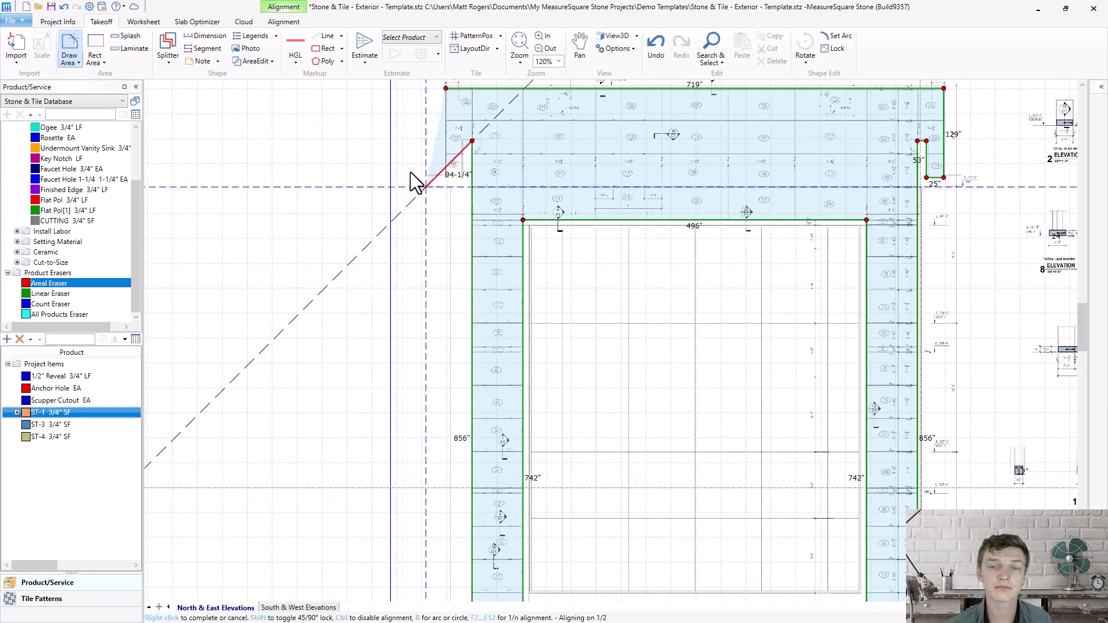
{"action": "left_click", "coordinate": [472, 140]}
{"action": "left_click", "coordinate": [463, 178]}
{"action": "right_click", "coordinate": [431, 184]}
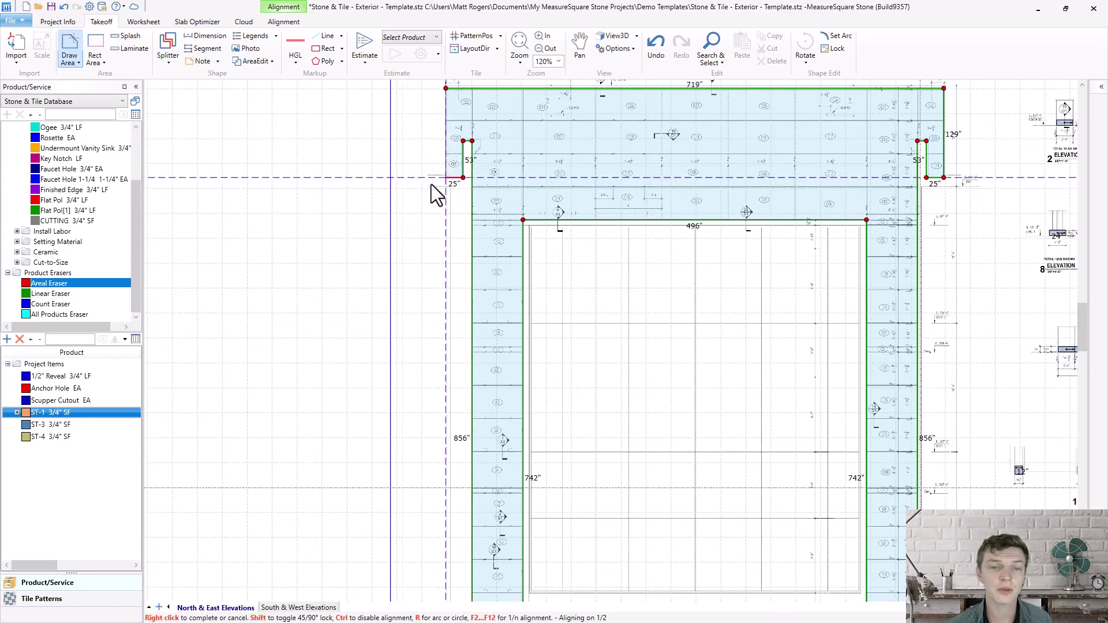
{"action": "scroll", "coordinate": [440, 443], "scroll_direction": "down", "scroll_amount": 2}
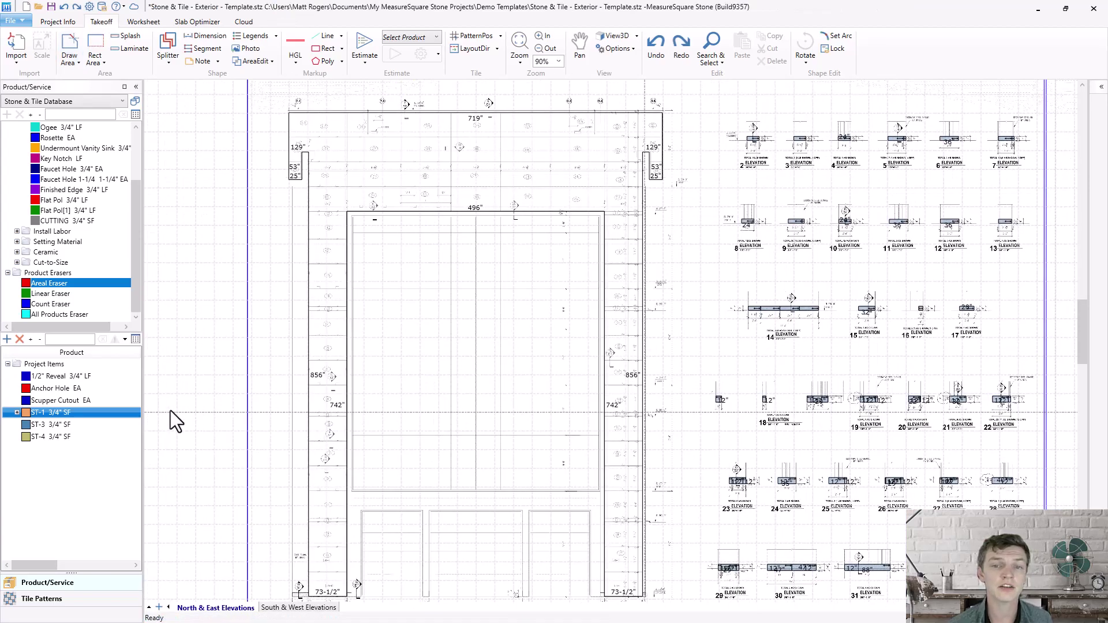
{"action": "scroll", "coordinate": [63, 281], "scroll_direction": "up", "scroll_amount": 3}
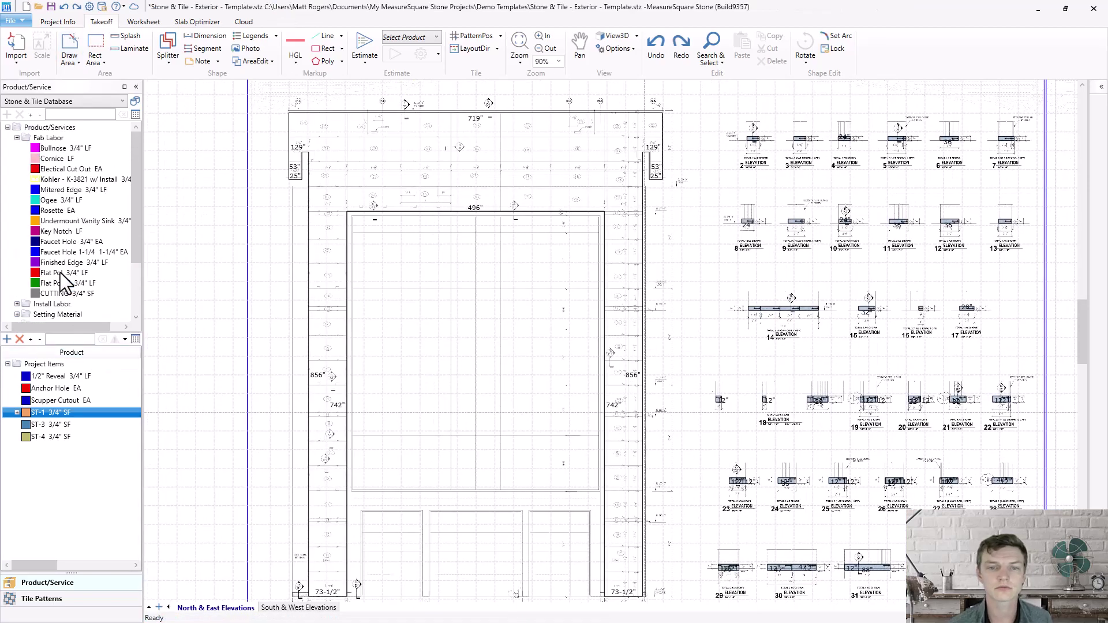
Step: Apply Mitered Edge 3/4" LF to the left and right column edges
{"action": "left_click", "coordinate": [69, 189]}
{"action": "left_click", "coordinate": [292, 154]}
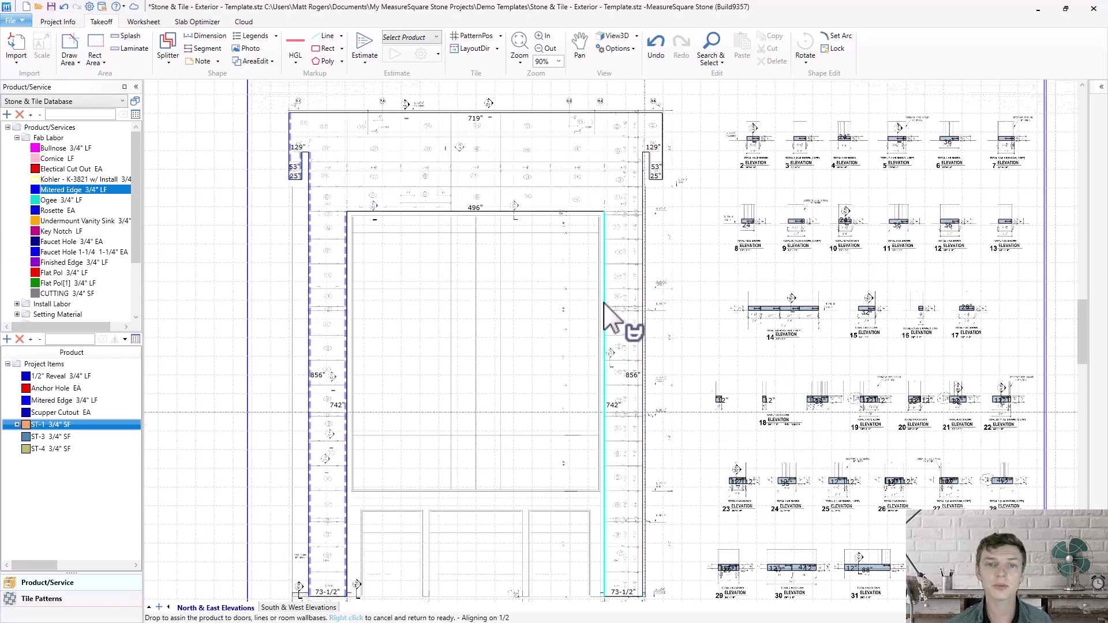
{"action": "left_click", "coordinate": [654, 167]}
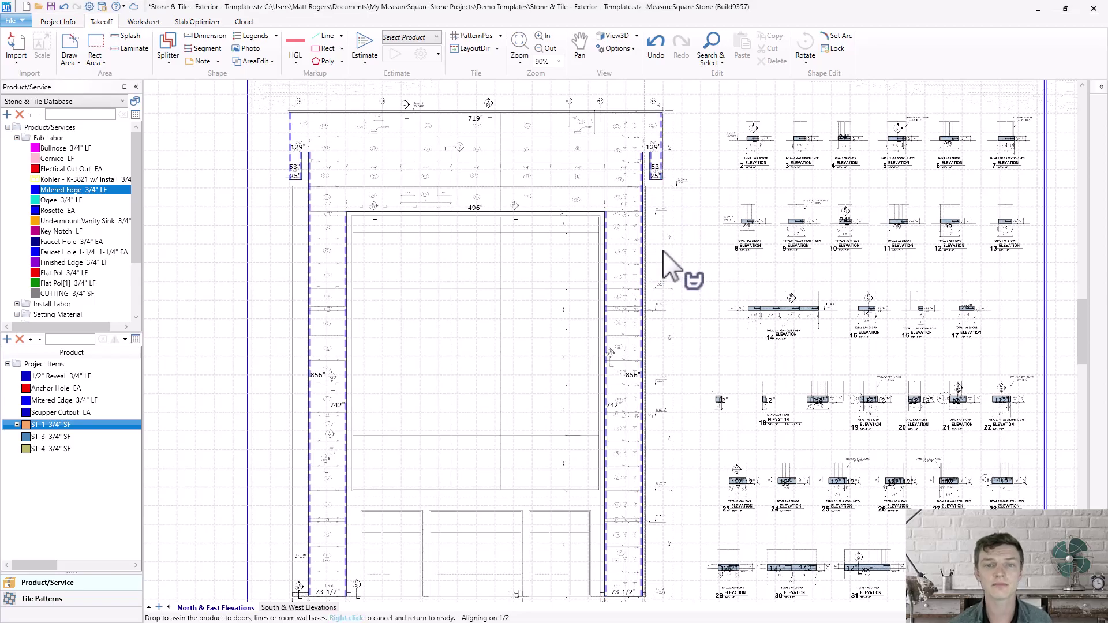
{"action": "scroll", "coordinate": [381, 459], "scroll_direction": "up", "scroll_amount": 3}
{"action": "scroll", "coordinate": [381, 460], "scroll_direction": "up", "scroll_amount": 2}
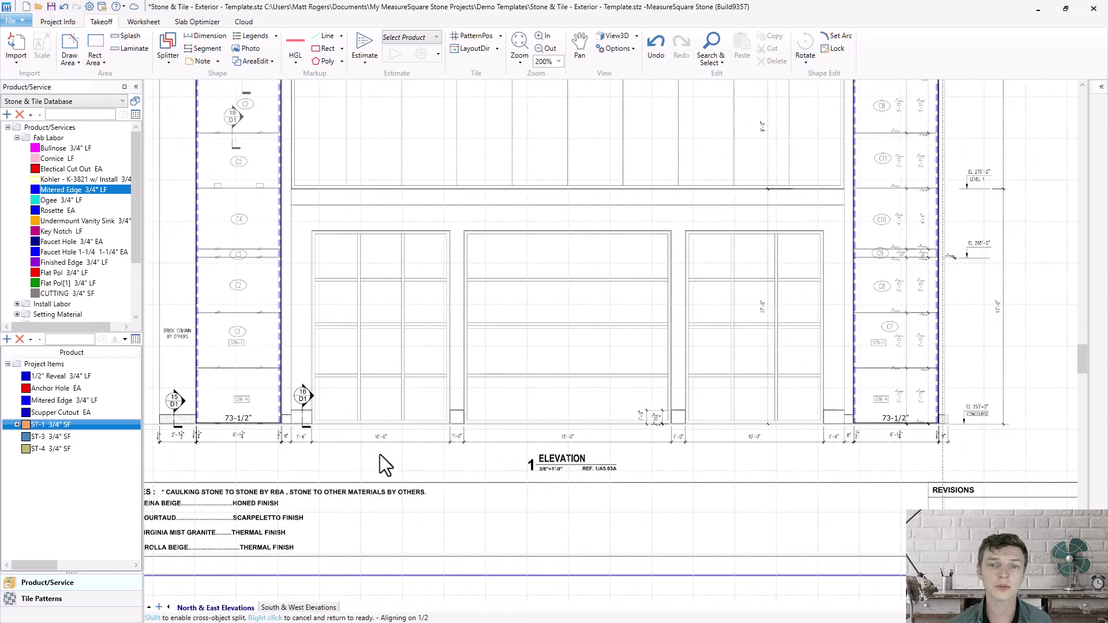
Step: Split off the 48" column bases as ST-4, keeping the upper column pieces ST-1
{"action": "left_click", "coordinate": [261, 368]}
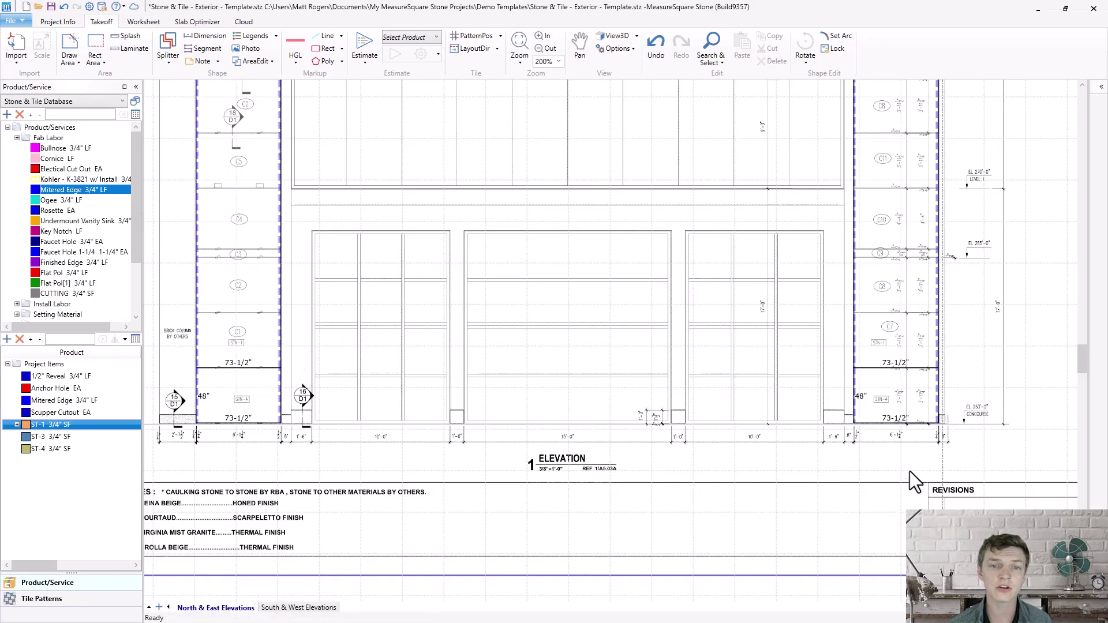
{"action": "left_click", "coordinate": [233, 401]}
{"action": "scroll", "coordinate": [387, 411], "scroll_direction": "down", "scroll_amount": 1}
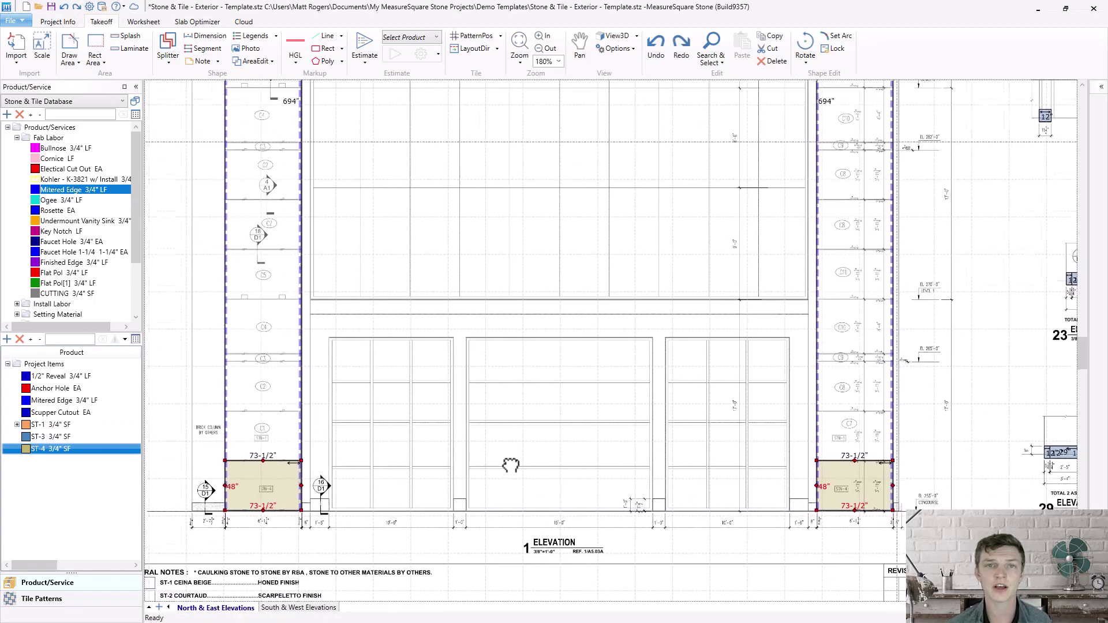
{"action": "left_click", "coordinate": [50, 425]}
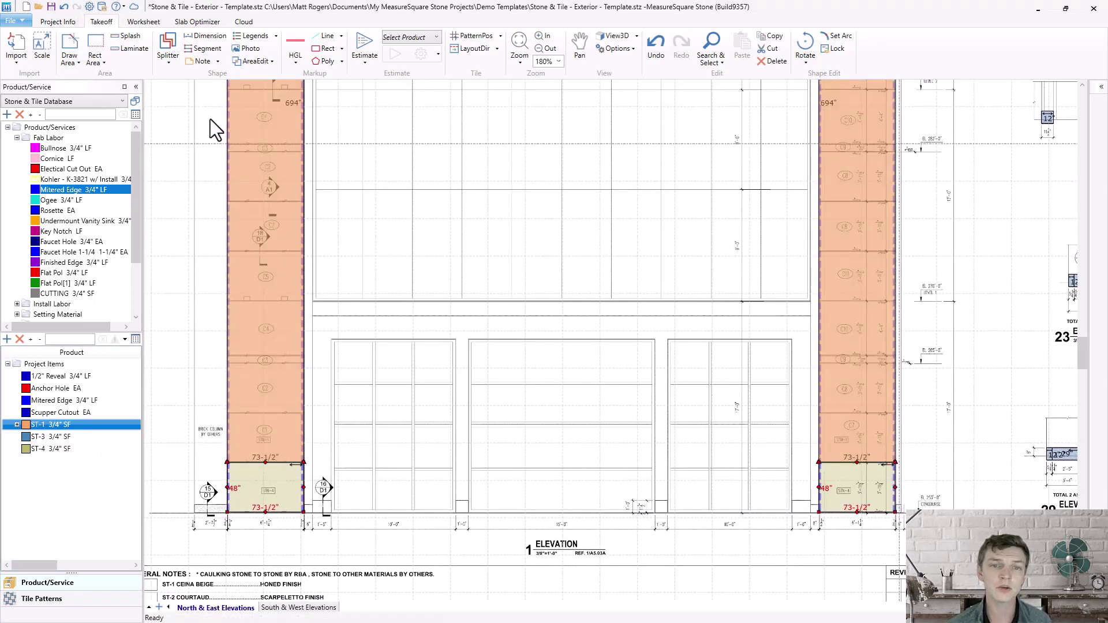
Step: Split both columns at the first five course joints above the base
{"action": "left_click", "coordinate": [168, 63]}
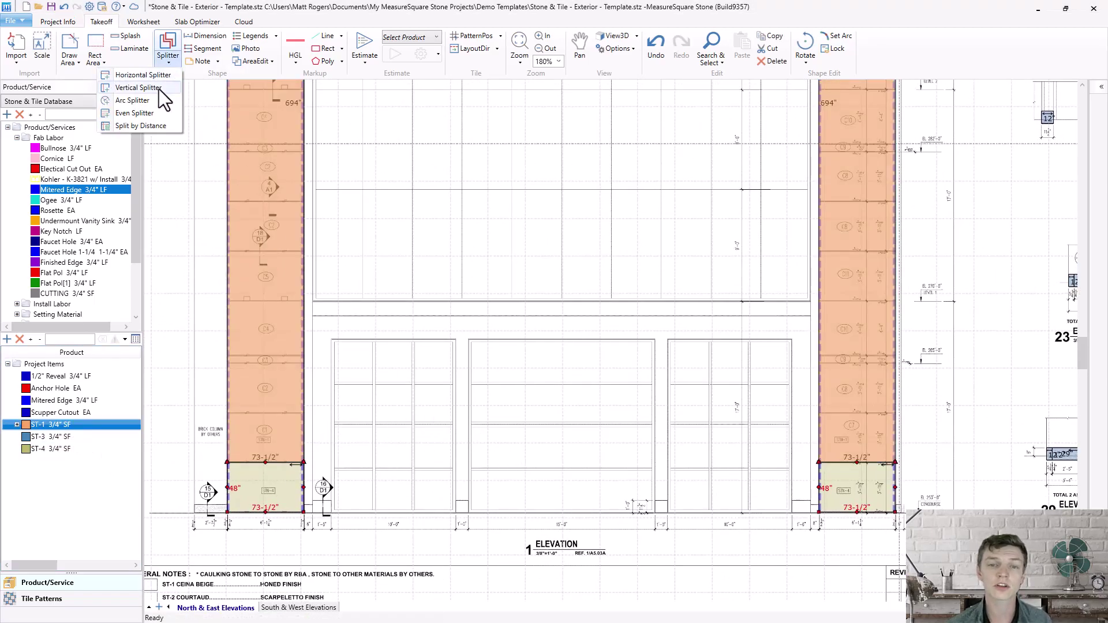
{"action": "left_click", "coordinate": [279, 362]}
{"action": "left_click", "coordinate": [277, 301]}
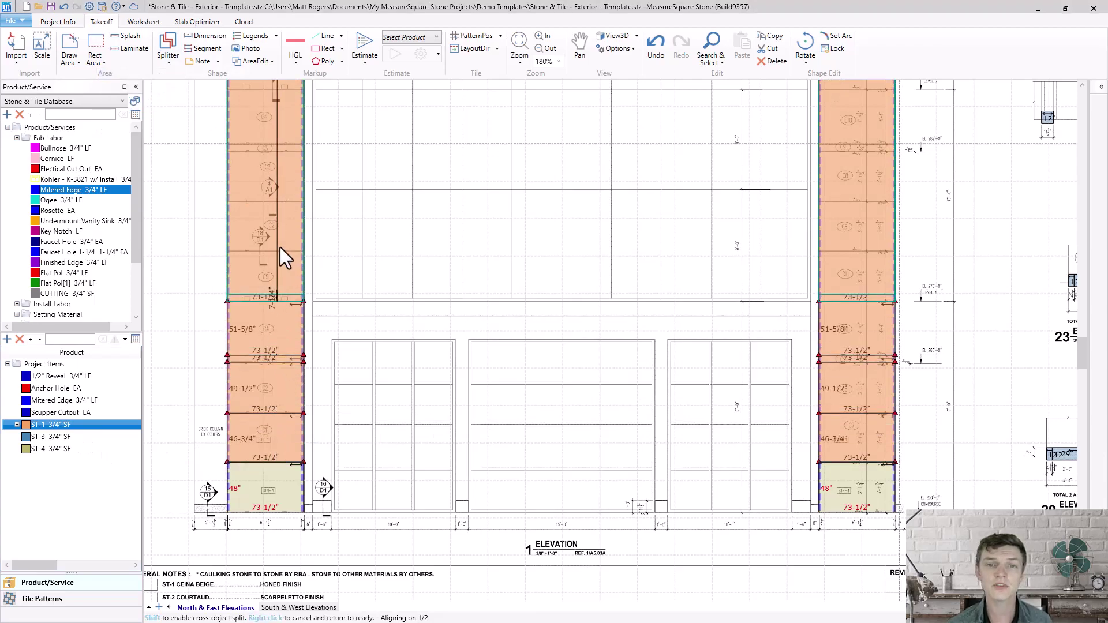
{"action": "left_click", "coordinate": [279, 251]}
{"action": "left_click", "coordinate": [277, 203]}
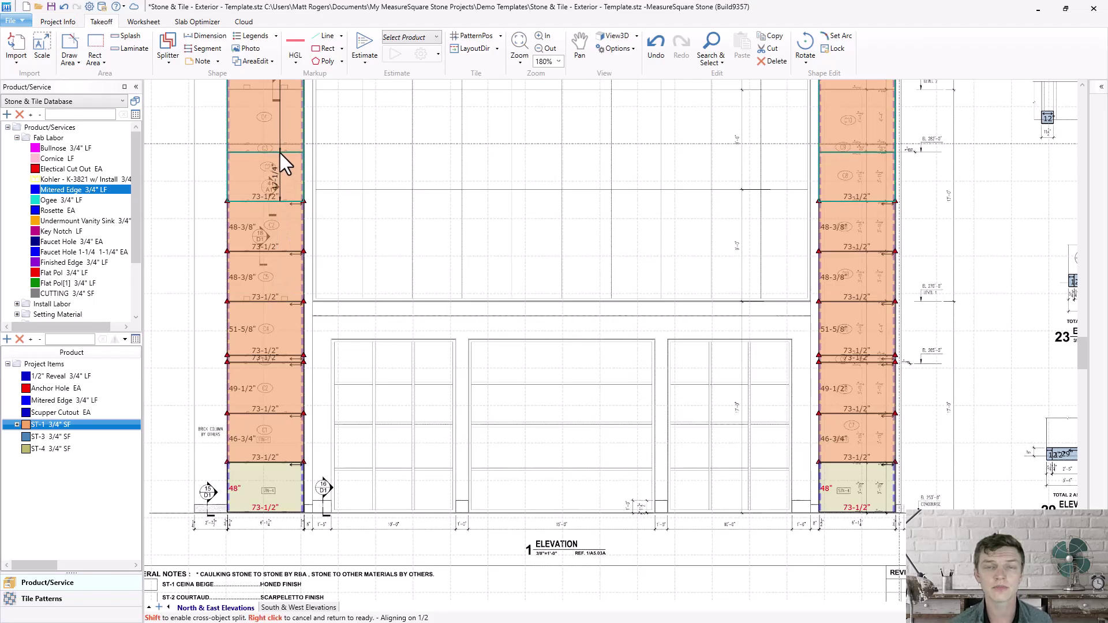
{"action": "left_click", "coordinate": [279, 153]}
{"action": "scroll", "coordinate": [280, 145], "scroll_direction": "up", "scroll_amount": 5}
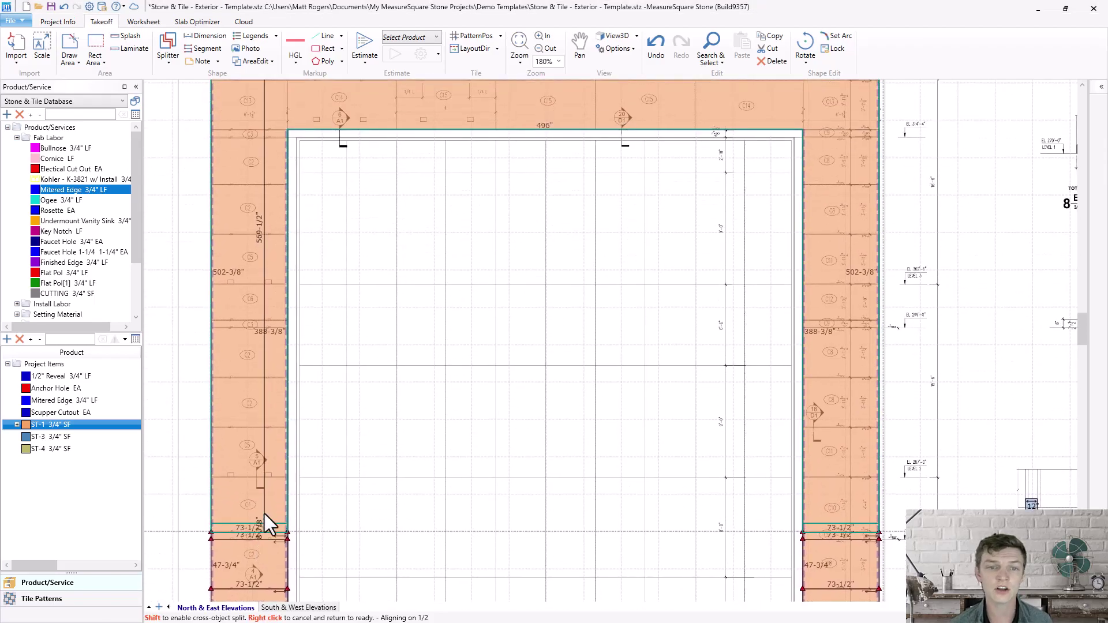
Step: Split both columns at the remaining joints up to the top band's lower edge
{"action": "left_click", "coordinate": [264, 476]}
{"action": "left_click", "coordinate": [262, 427]}
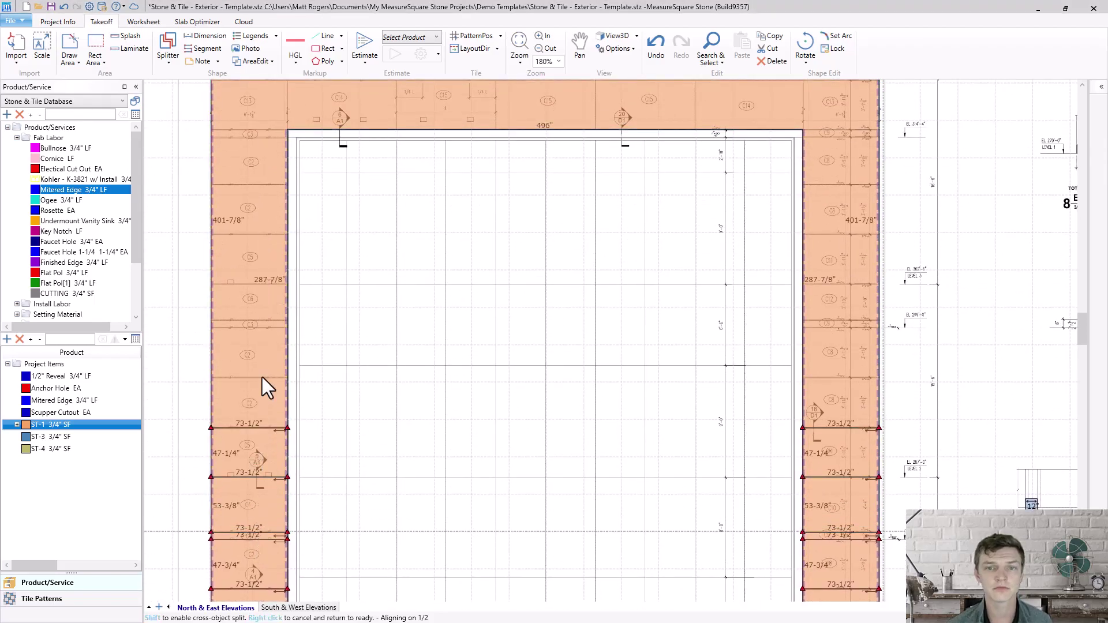
{"action": "left_click", "coordinate": [263, 378]}
{"action": "left_click", "coordinate": [263, 322]}
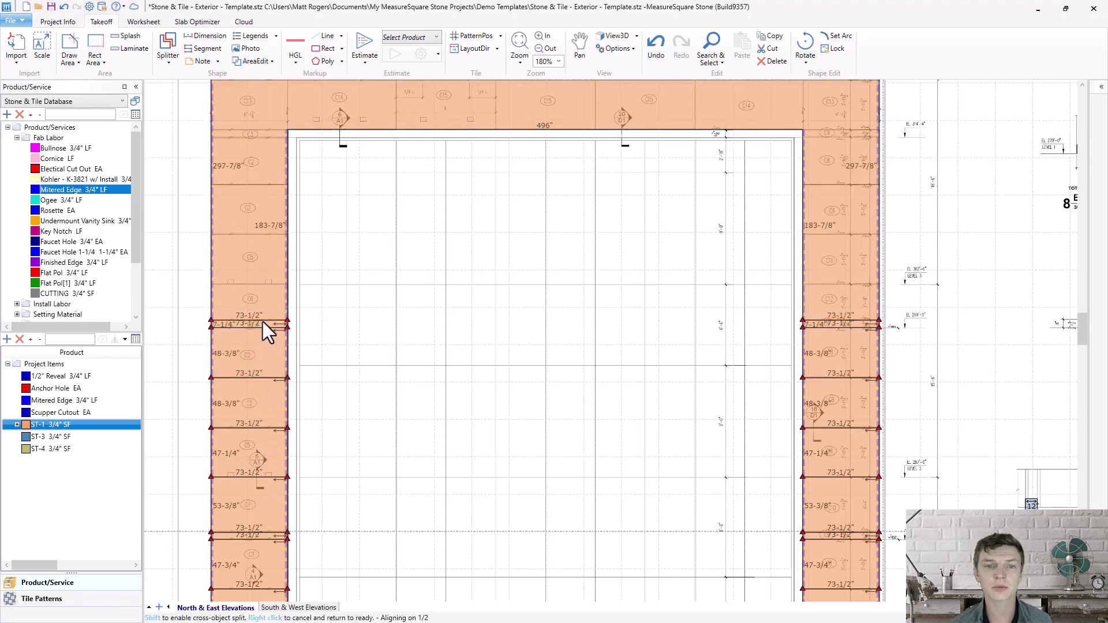
{"action": "left_click", "coordinate": [263, 285]}
{"action": "left_click", "coordinate": [259, 235]}
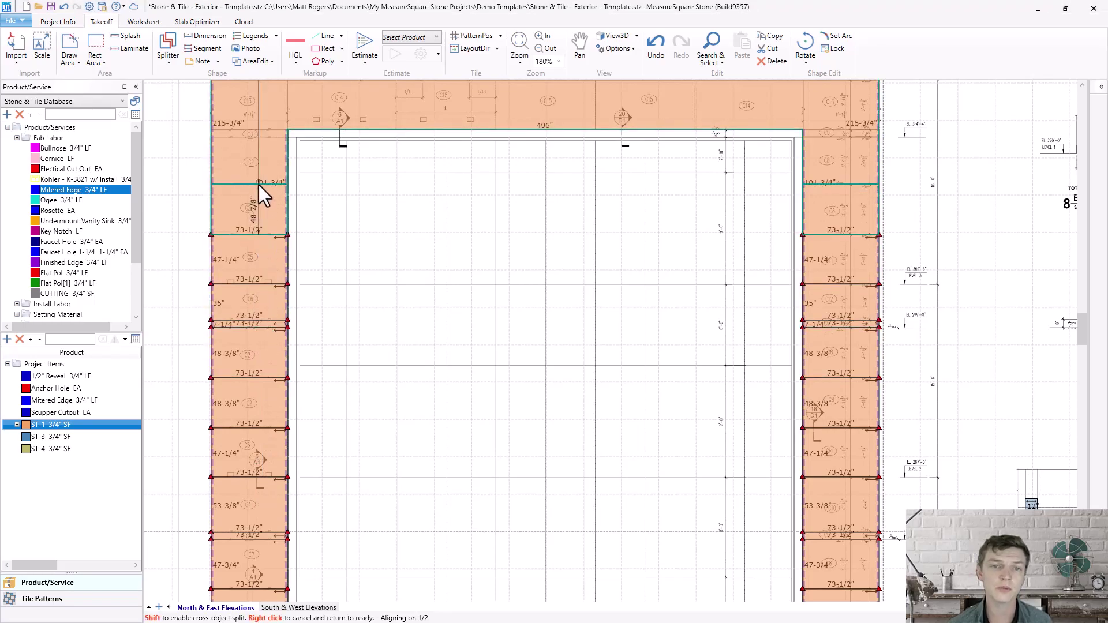
{"action": "left_click", "coordinate": [259, 184]}
{"action": "left_click", "coordinate": [284, 134]}
{"action": "scroll", "coordinate": [331, 253], "scroll_direction": "up", "scroll_amount": 1}
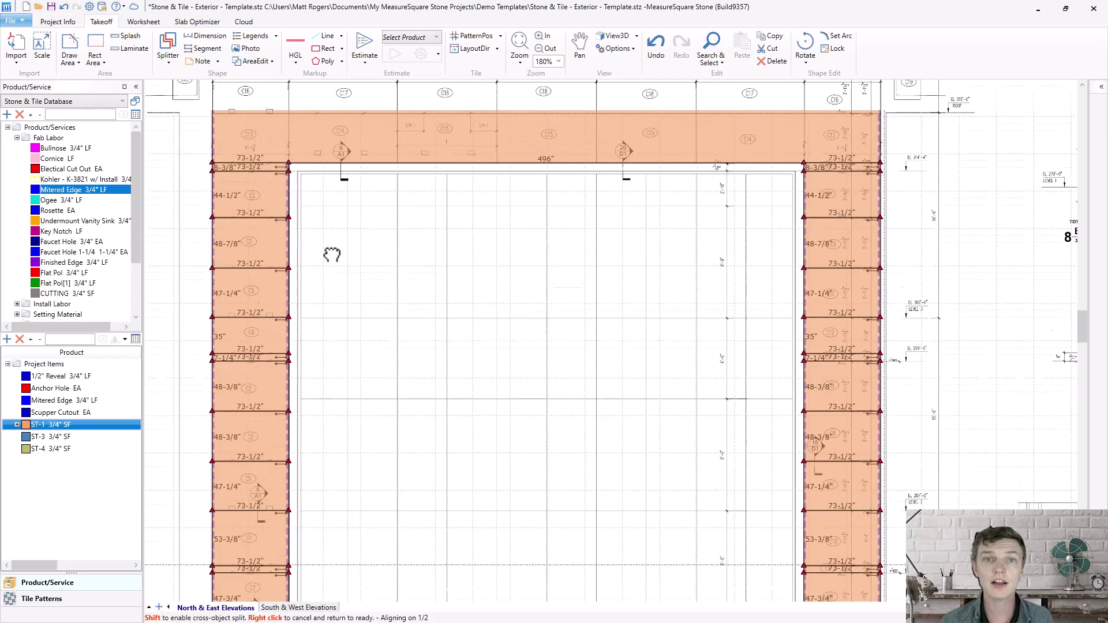
{"action": "scroll", "coordinate": [332, 254], "scroll_direction": "up", "scroll_amount": 5}
Step: Split the top band vertically above both columns and at two more points
{"action": "left_click", "coordinate": [168, 57]}
{"action": "left_click", "coordinate": [138, 75]}
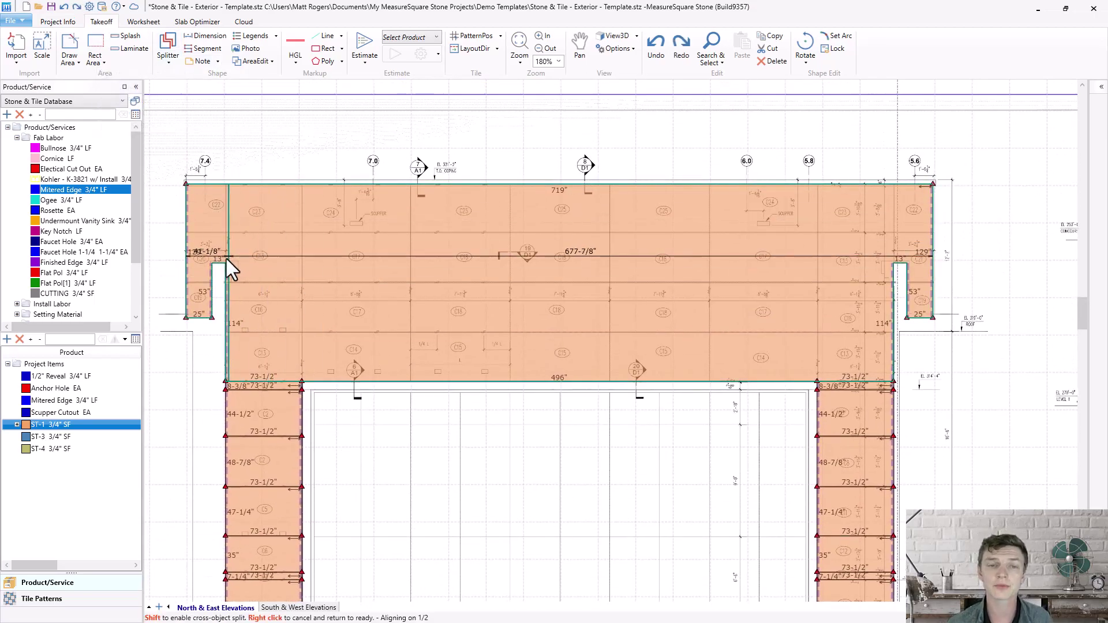
{"action": "left_click", "coordinate": [303, 316]}
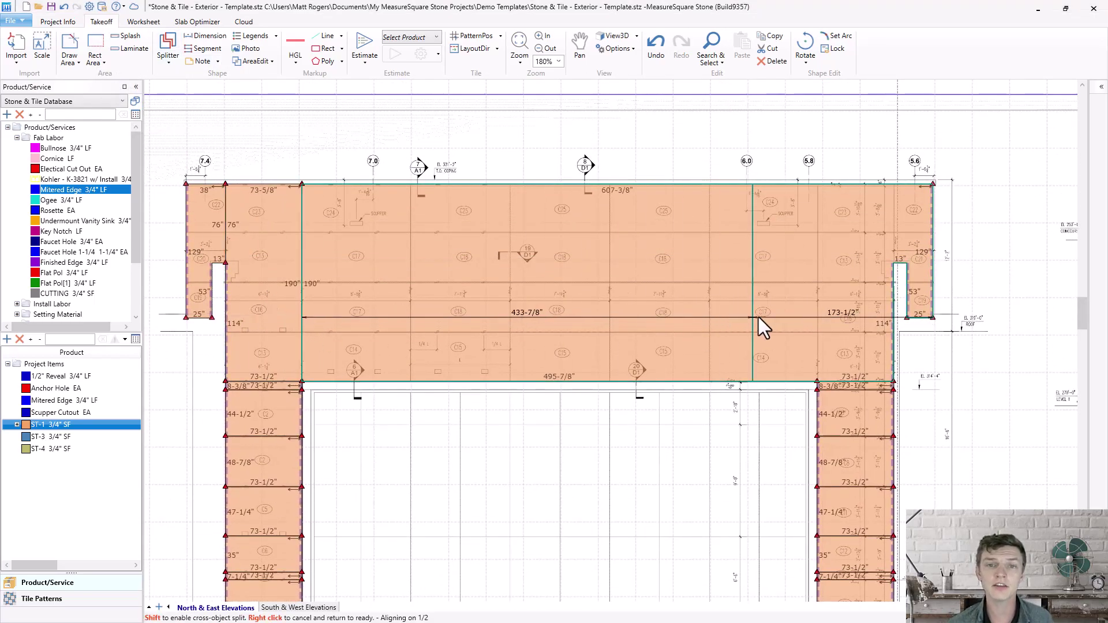
{"action": "left_click", "coordinate": [815, 318]}
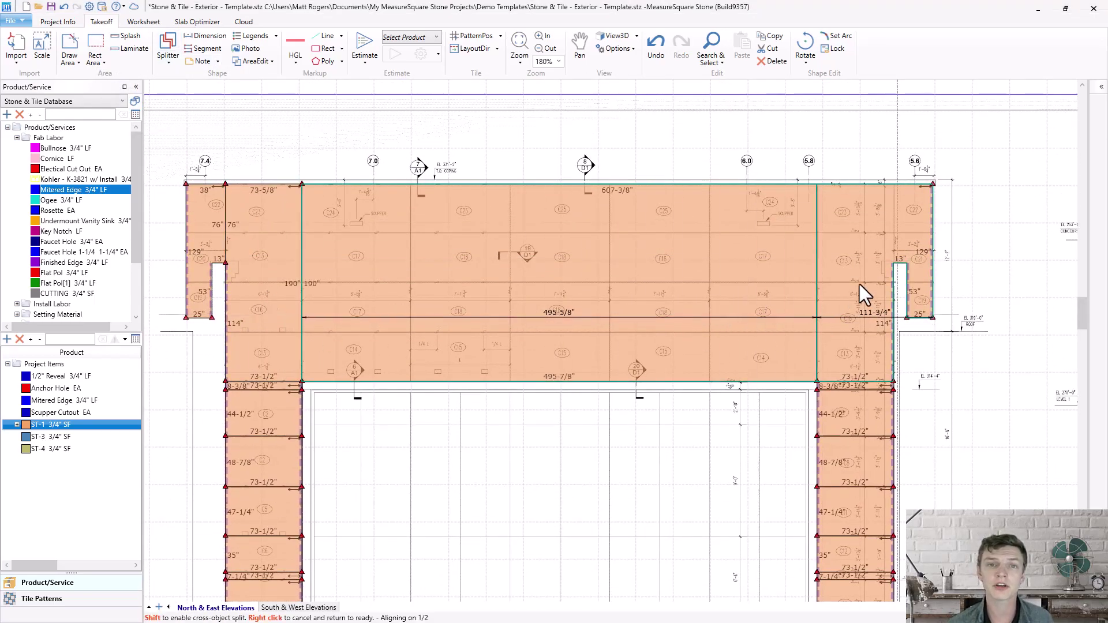
{"action": "left_click", "coordinate": [709, 300]}
{"action": "left_click", "coordinate": [411, 293]}
Step: Even-split the middle top band piece into three equal parts
{"action": "left_click", "coordinate": [170, 61]}
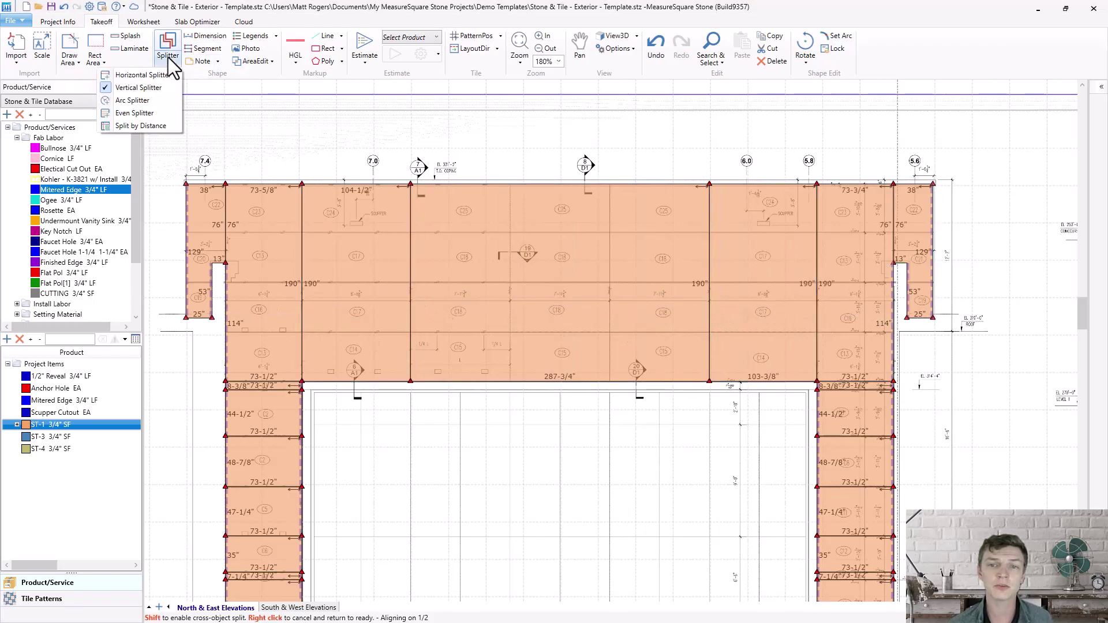
{"action": "left_click", "coordinate": [168, 113]}
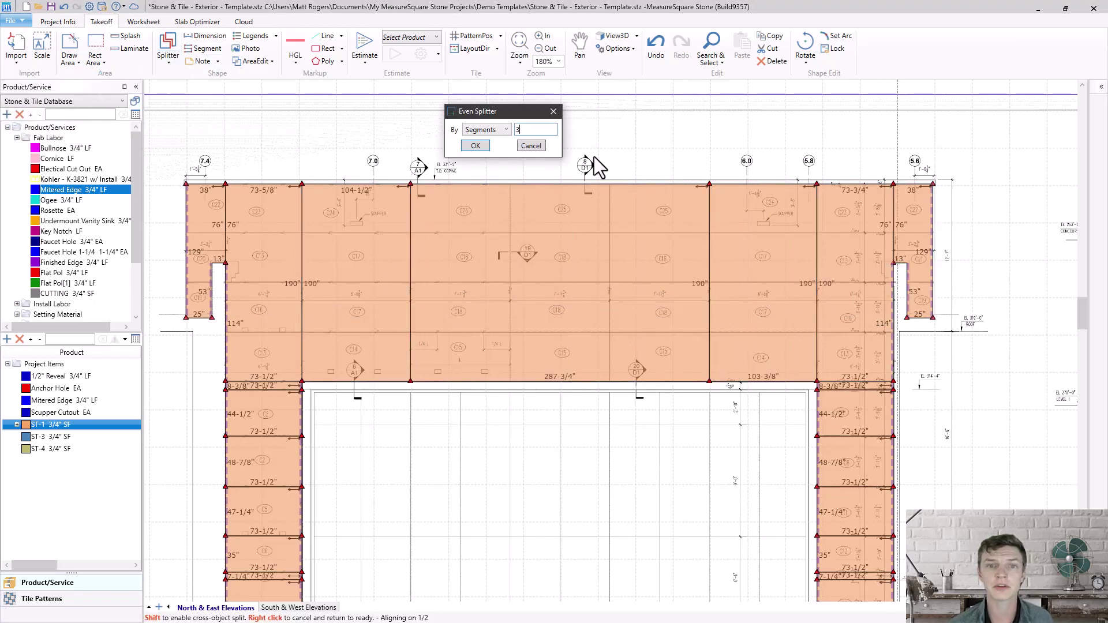
{"action": "left_click", "coordinate": [476, 146]}
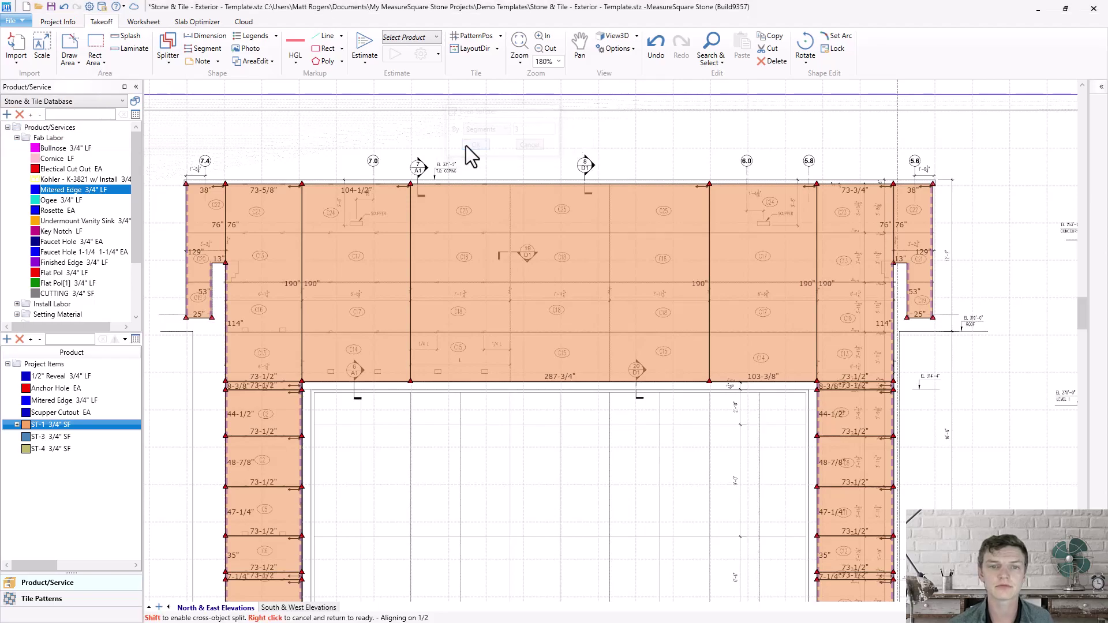
{"action": "left_click", "coordinate": [509, 251]}
Step: Even-split three more top band pieces into equal rows
{"action": "left_click", "coordinate": [170, 61]}
{"action": "left_click", "coordinate": [151, 113]}
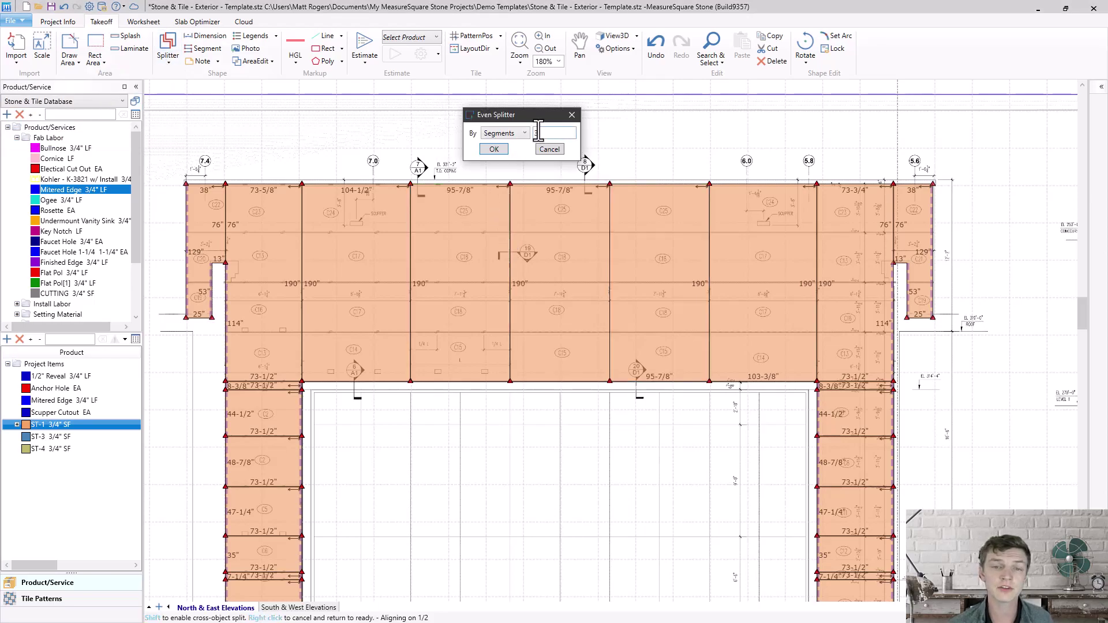
{"action": "left_click", "coordinate": [498, 148]}
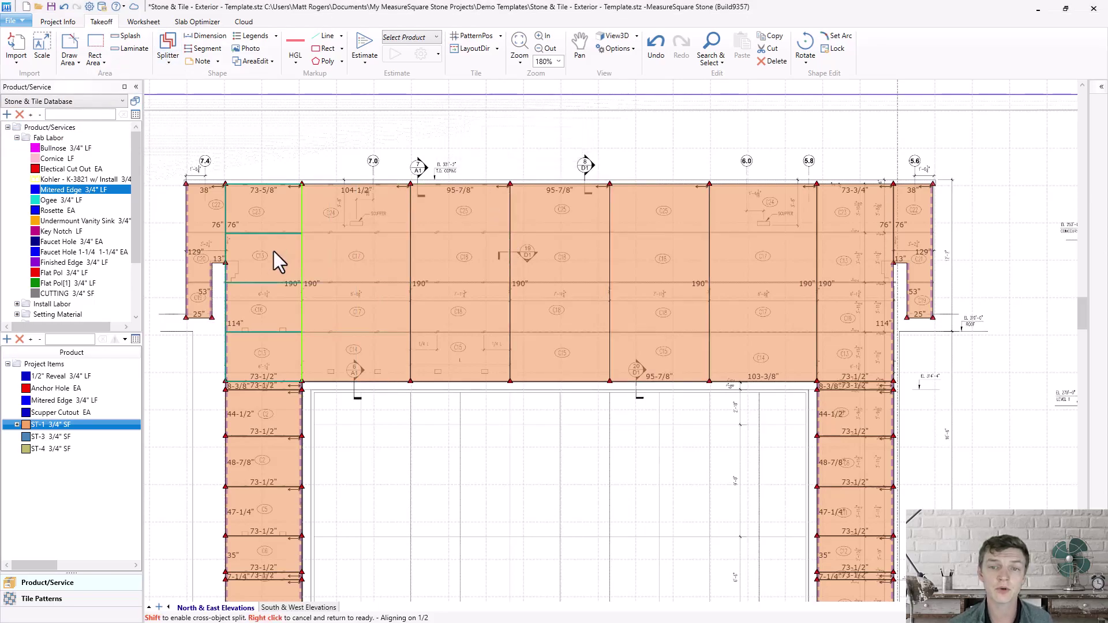
{"action": "left_click", "coordinate": [641, 257]}
{"action": "left_click", "coordinate": [903, 233]}
{"action": "left_click", "coordinate": [771, 247]}
{"action": "scroll", "coordinate": [747, 230], "scroll_direction": "down", "scroll_amount": 2}
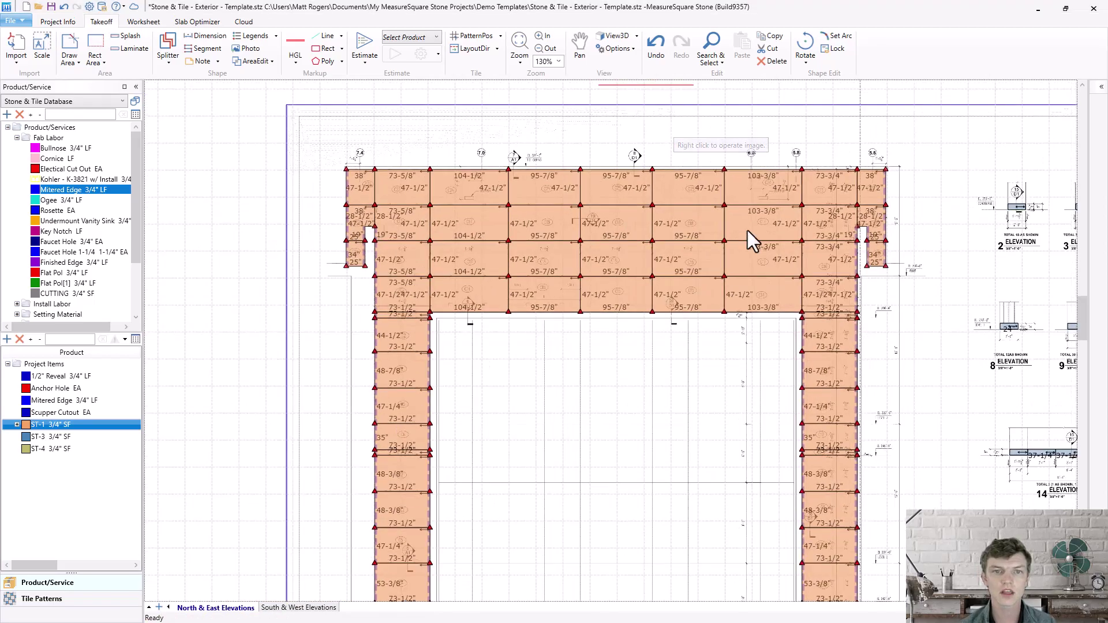
{"action": "scroll", "coordinate": [731, 416], "scroll_direction": "down", "scroll_amount": 2}
{"action": "scroll", "coordinate": [722, 347], "scroll_direction": "up", "scroll_amount": 1}
{"action": "scroll", "coordinate": [679, 395], "scroll_direction": "down", "scroll_amount": 1}
{"action": "scroll", "coordinate": [623, 410], "scroll_direction": "down", "scroll_amount": 1}
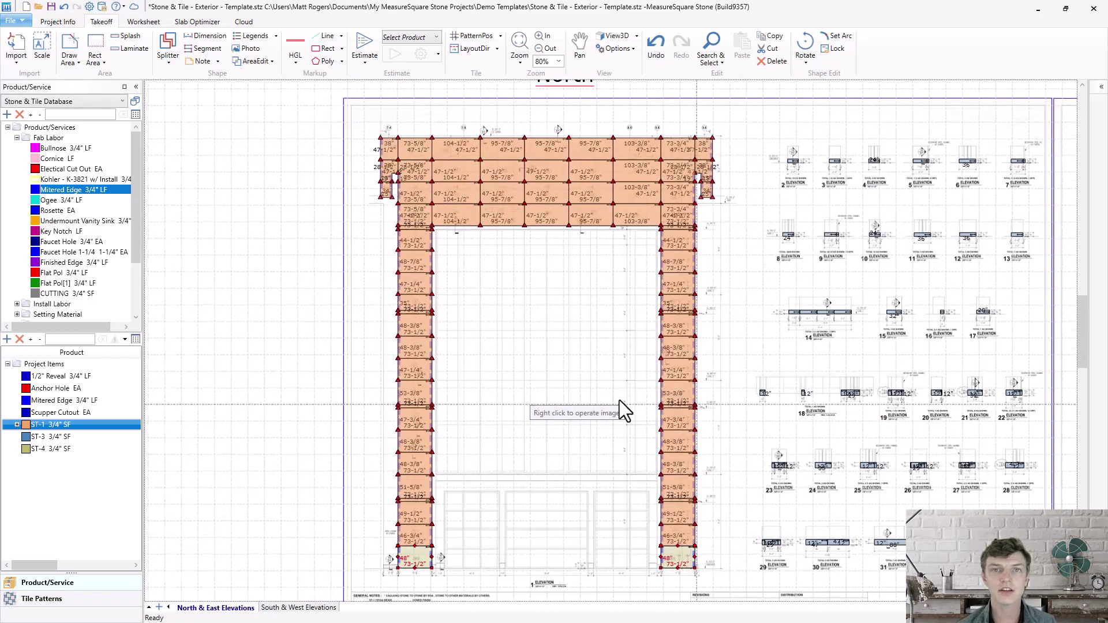
Step: Open the South & West Elevations sheet and zoom into the South elevation
{"action": "left_click", "coordinate": [623, 412]}
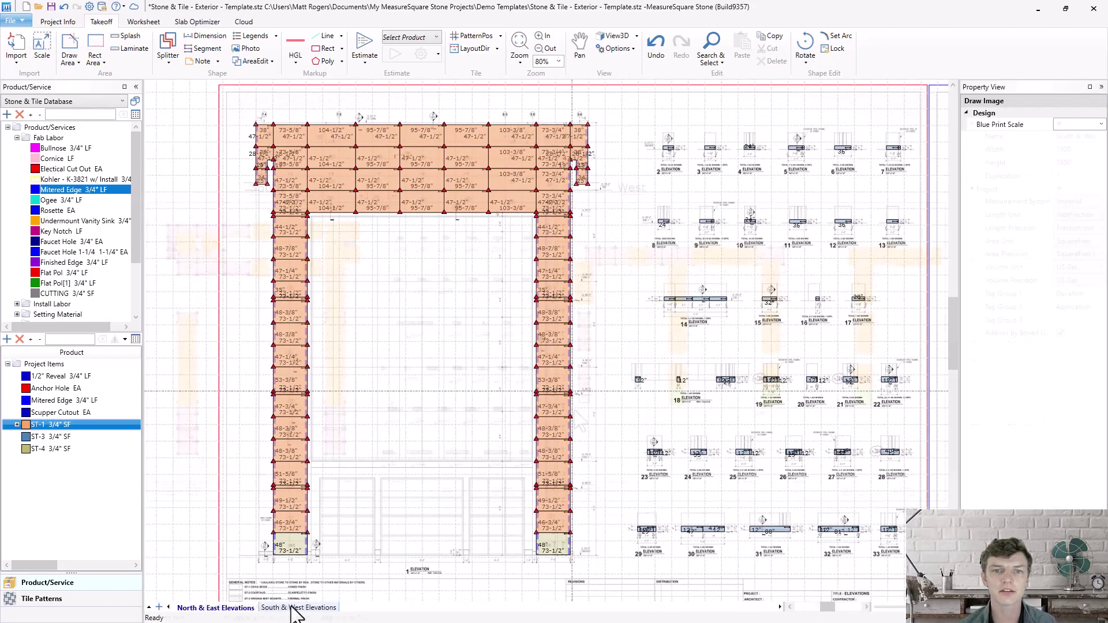
{"action": "left_click", "coordinate": [294, 608]}
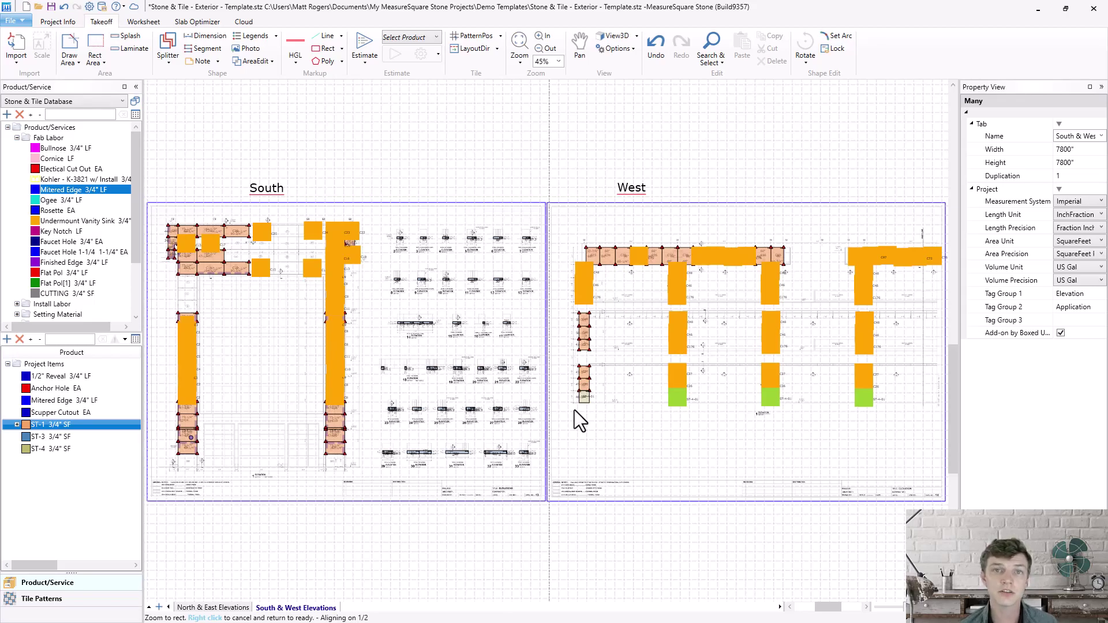
{"action": "left_click_drag", "start_coordinate": [574, 410], "coordinate": [456, 381]}
{"action": "scroll", "coordinate": [342, 138], "scroll_direction": "up", "scroll_amount": 2}
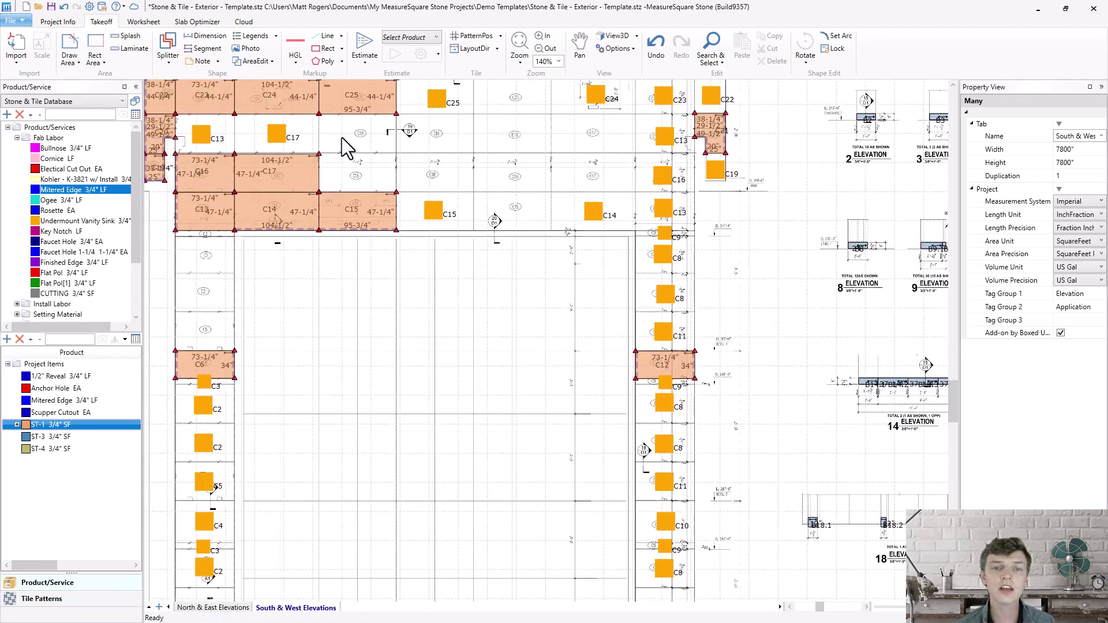
{"action": "scroll", "coordinate": [356, 150], "scroll_direction": "up", "scroll_amount": 1}
{"action": "scroll", "coordinate": [407, 225], "scroll_direction": "up", "scroll_amount": 1}
{"action": "scroll", "coordinate": [457, 308], "scroll_direction": "up", "scroll_amount": 1}
{"action": "scroll", "coordinate": [458, 307], "scroll_direction": "up", "scroll_amount": 1}
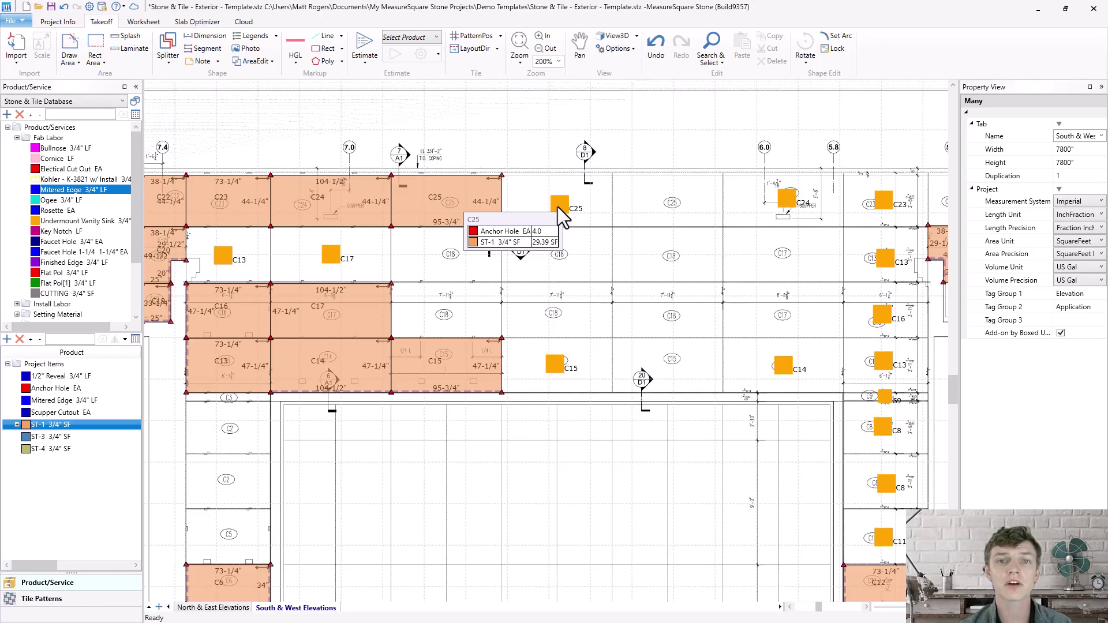
Step: Draw the missing piece beside C17 and name it C18
{"action": "left_click", "coordinate": [333, 311]}
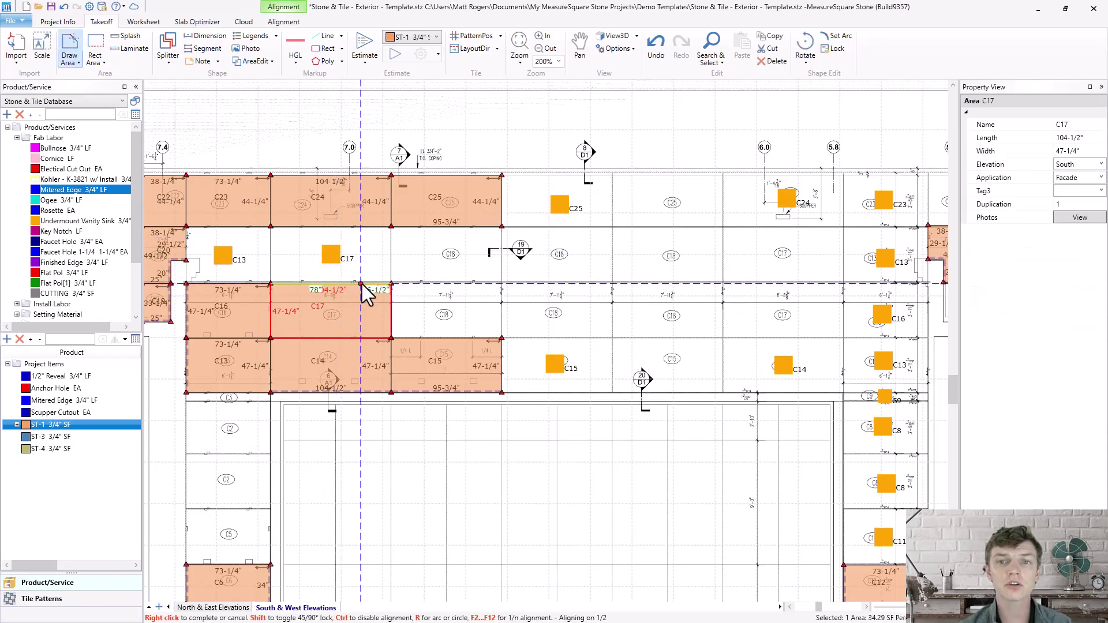
{"action": "left_click", "coordinate": [391, 284]}
{"action": "left_click", "coordinate": [392, 339]}
{"action": "left_click", "coordinate": [500, 339]}
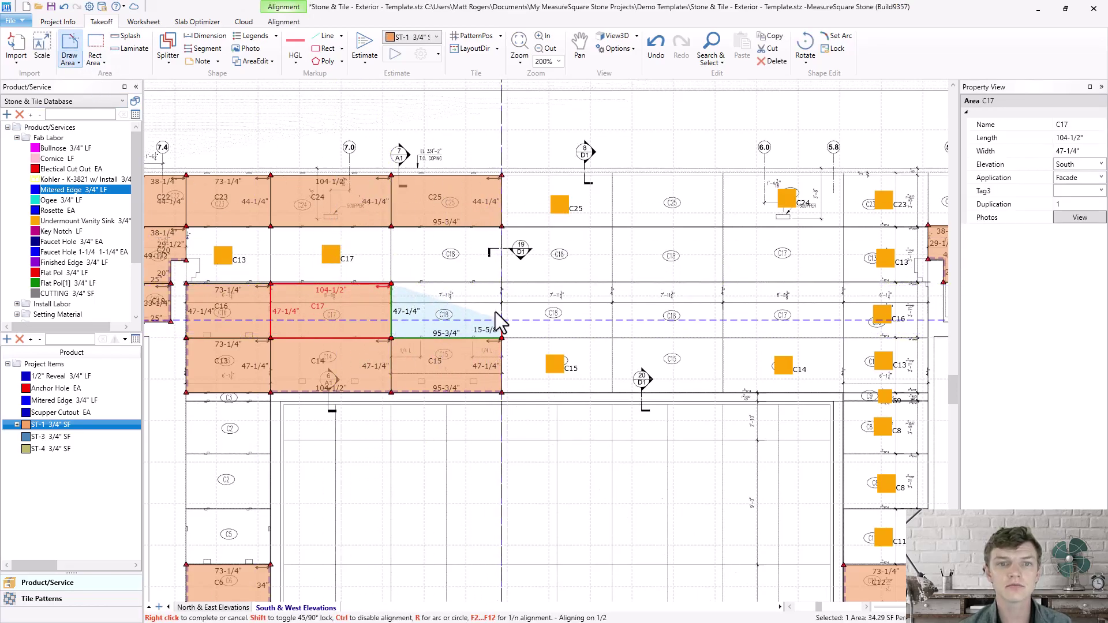
{"action": "left_click", "coordinate": [501, 285]}
{"action": "right_click", "coordinate": [494, 279]}
{"action": "right_click", "coordinate": [462, 266]}
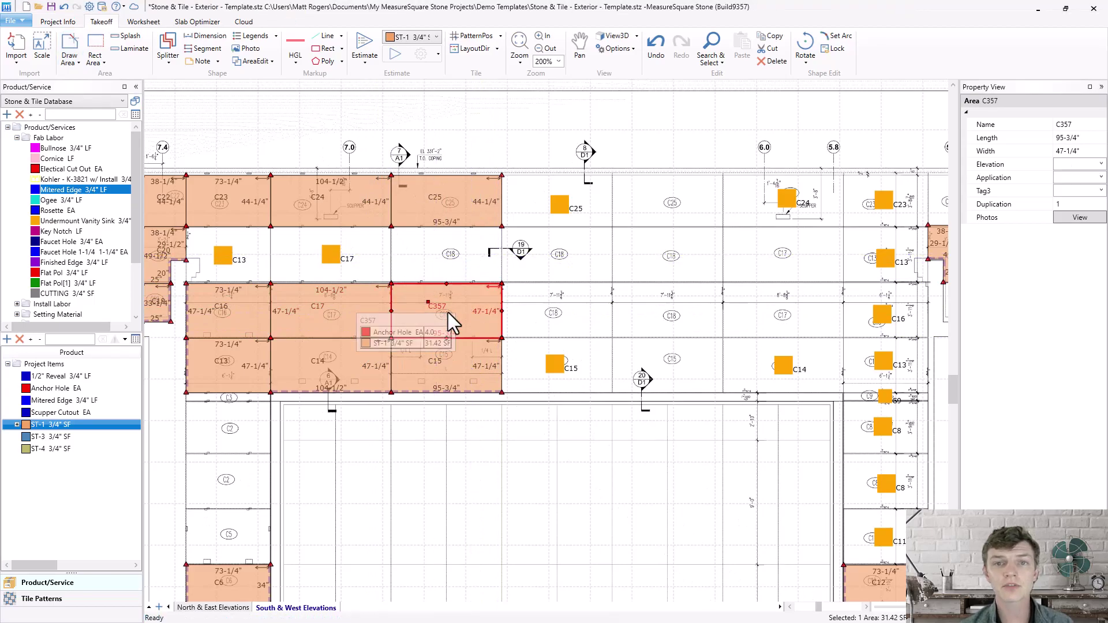
{"action": "double_click", "coordinate": [1067, 125]}
{"action": "type", "text": "C18"}
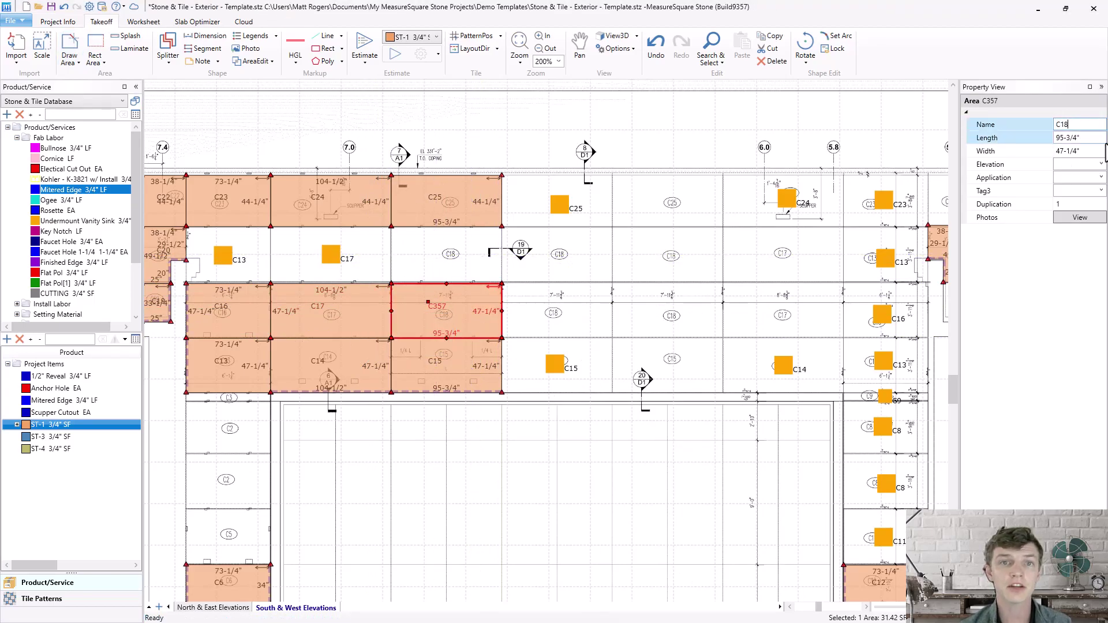
{"action": "key", "text": "Return"}
{"action": "left_click", "coordinate": [532, 440]}
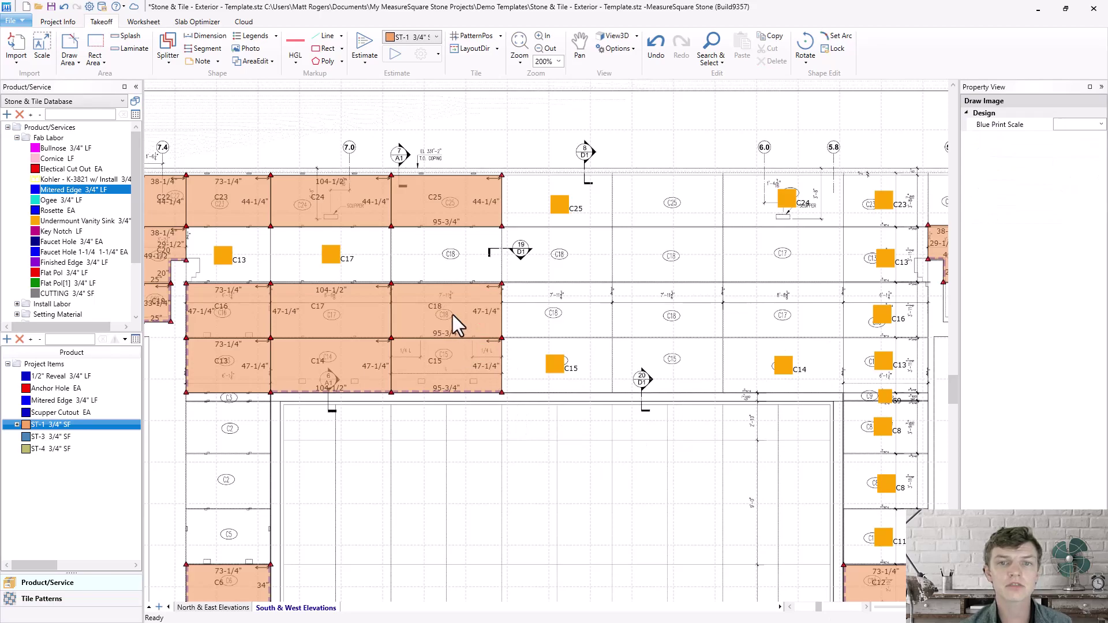
Step: Create a clone of C18 with an orange square symbol
{"action": "left_click", "coordinate": [453, 314]}
{"action": "right_click", "coordinate": [452, 314]}
{"action": "left_click", "coordinate": [403, 501]}
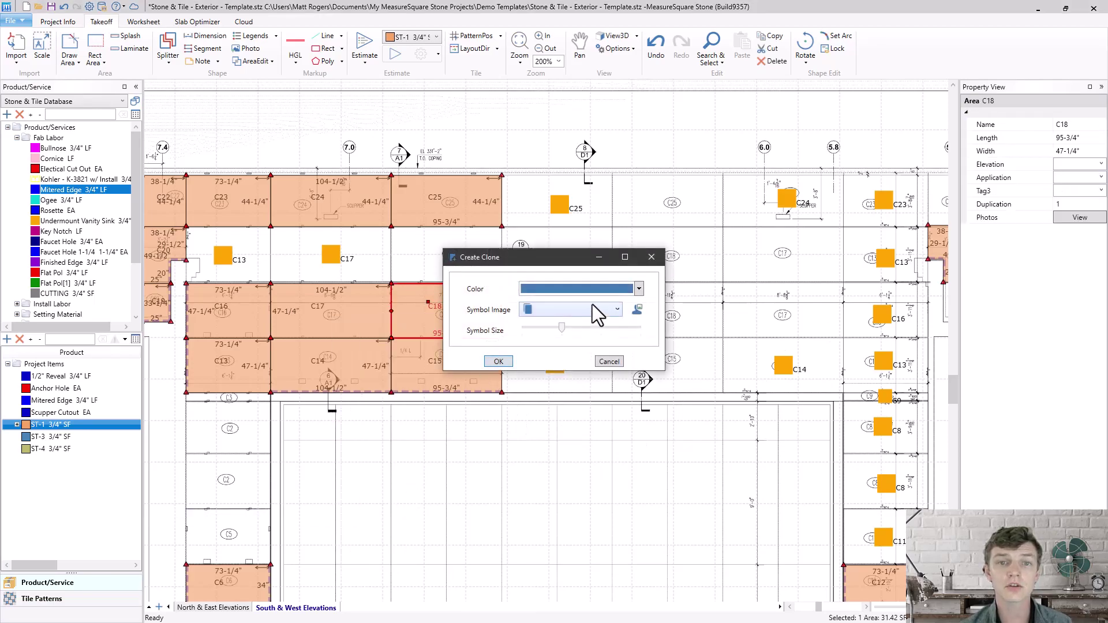
{"action": "left_click", "coordinate": [592, 310]}
{"action": "left_click", "coordinate": [580, 424]}
{"action": "left_click", "coordinate": [638, 289]}
{"action": "left_click", "coordinate": [553, 366]}
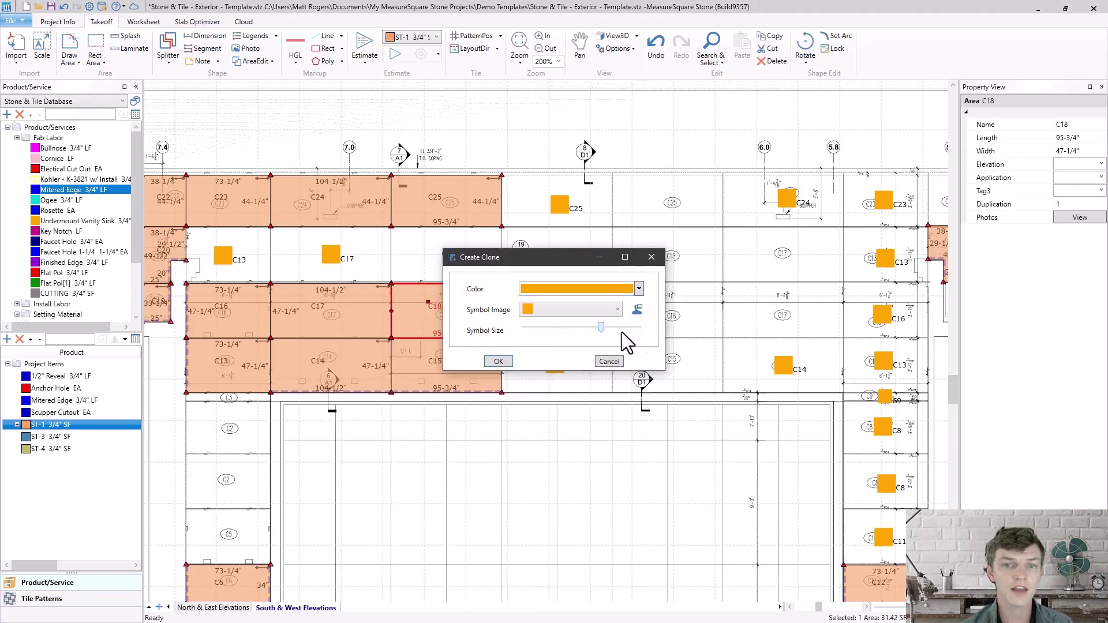
{"action": "left_click", "coordinate": [499, 361]}
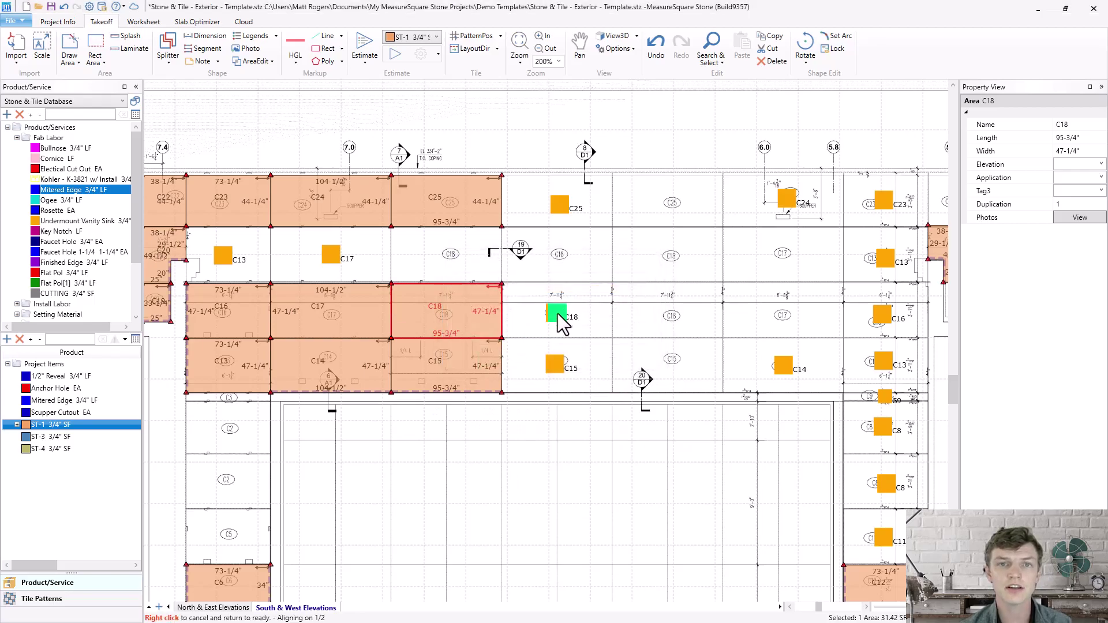
Step: Place four C18 clone markers in the empty spots
{"action": "left_click", "coordinate": [669, 317]}
{"action": "left_click", "coordinate": [670, 259]}
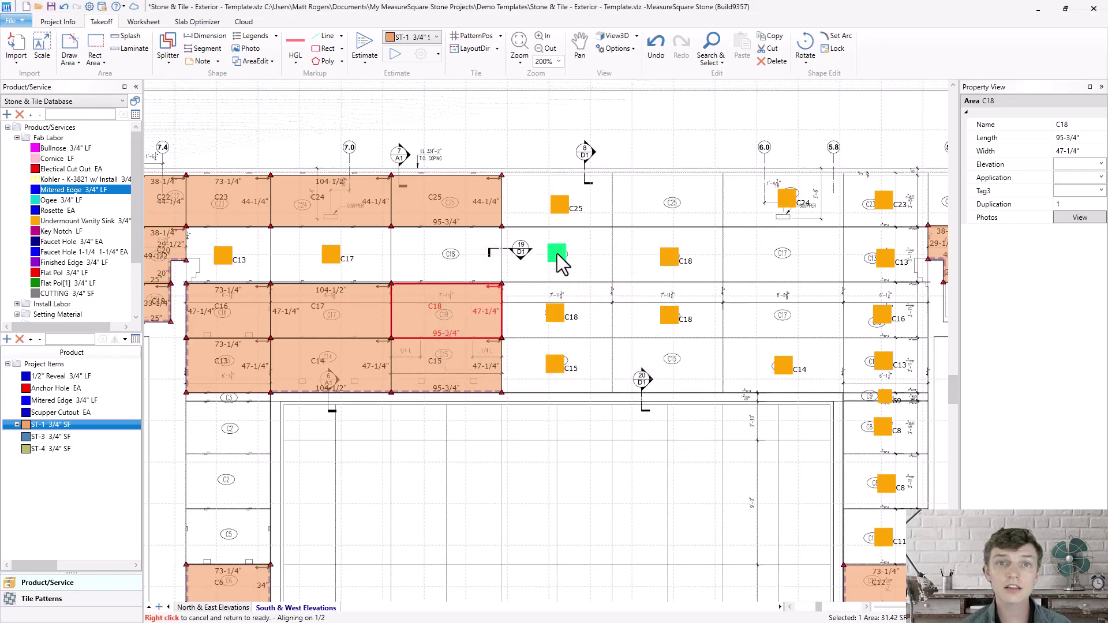
{"action": "left_click", "coordinate": [557, 254]}
{"action": "left_click", "coordinate": [444, 255]}
{"action": "right_click", "coordinate": [599, 264]}
Step: Place one C15 clone marker and two C17 clone markers
{"action": "right_click", "coordinate": [482, 381]}
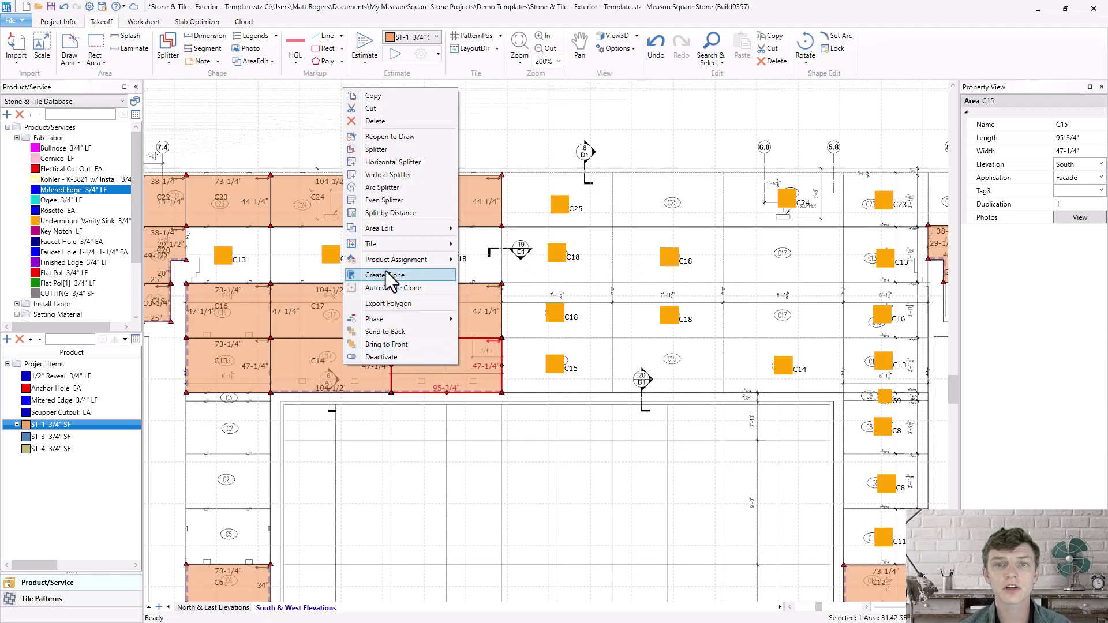
{"action": "left_click", "coordinate": [388, 280]}
{"action": "left_click", "coordinate": [673, 366]}
{"action": "left_click", "coordinate": [342, 312]}
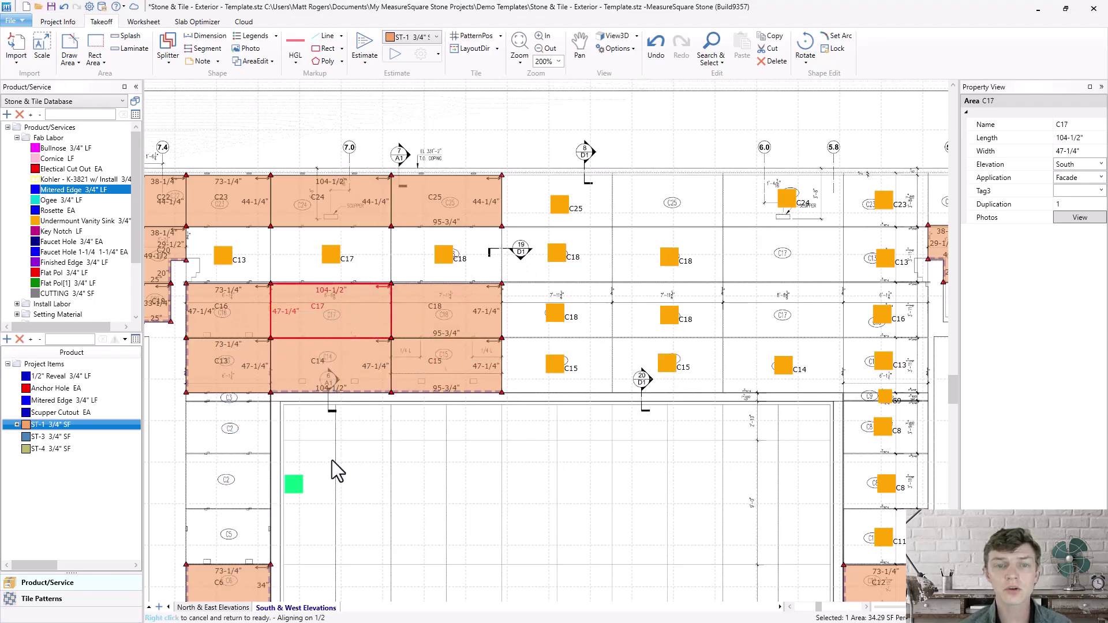
{"action": "left_click", "coordinate": [779, 314]}
{"action": "left_click", "coordinate": [781, 253]}
Step: Clone C25 and place one marker for it
{"action": "right_click", "coordinate": [677, 201]}
{"action": "left_click", "coordinate": [449, 199]}
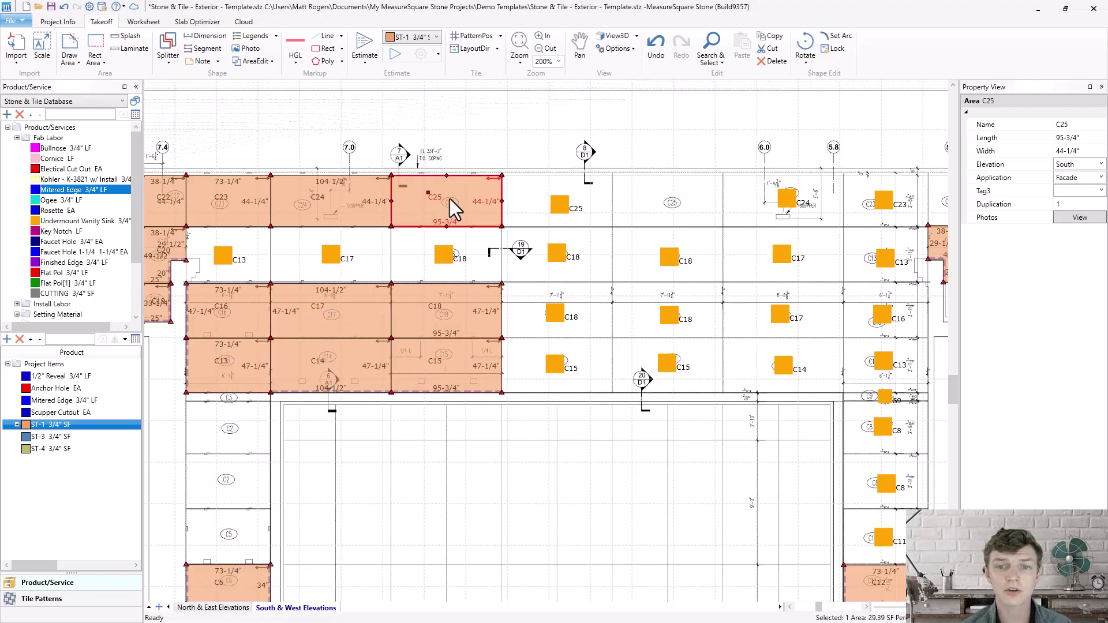
{"action": "right_click", "coordinate": [449, 203]}
{"action": "left_click", "coordinate": [410, 388]}
{"action": "left_click", "coordinate": [672, 203]}
{"action": "right_click", "coordinate": [671, 203]}
{"action": "left_click_drag", "start_coordinate": [459, 486], "coordinate": [526, 291]}
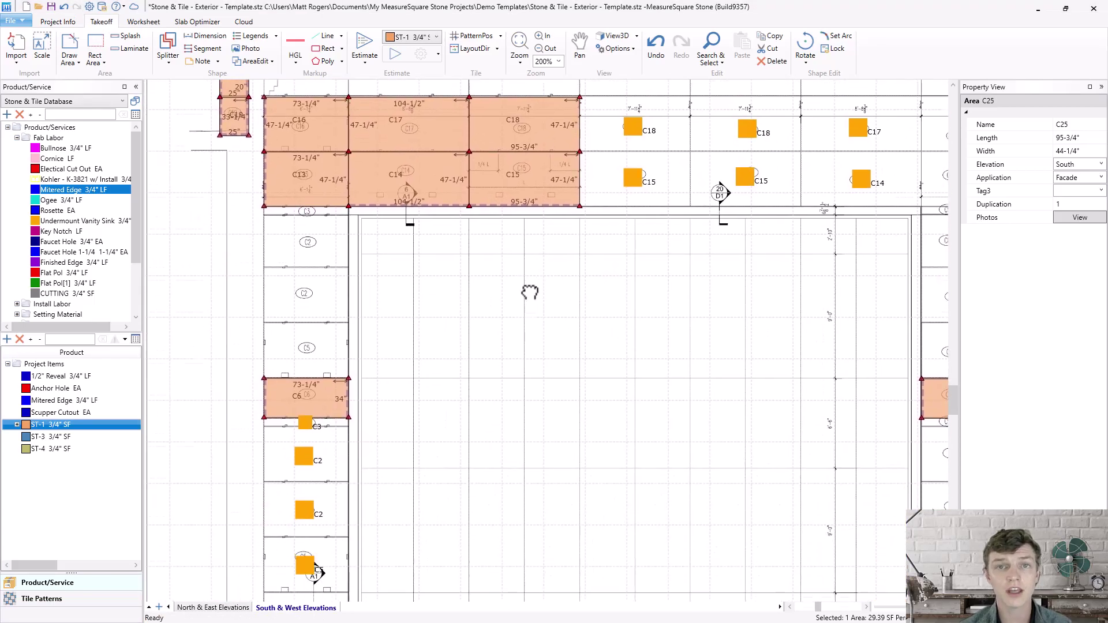
{"action": "left_click_drag", "start_coordinate": [1101, 156], "coordinate": [1101, 279]}
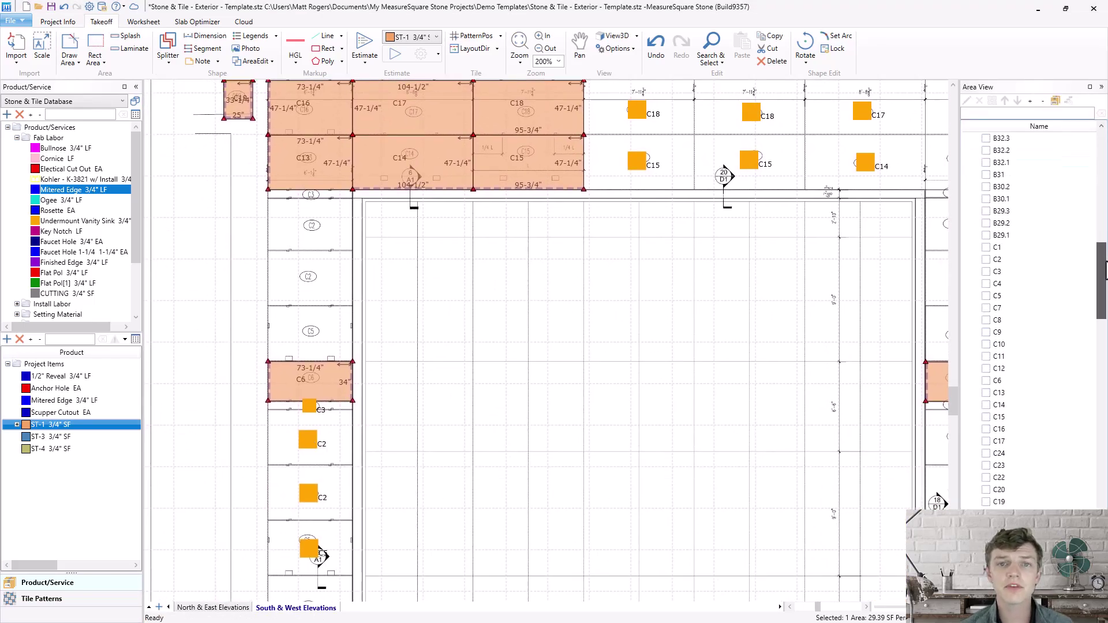
Step: Place clone markers for C3, C2 (two) and C5, then zoom to extents
{"action": "right_click", "coordinate": [1013, 274]}
{"action": "left_click", "coordinate": [934, 295]}
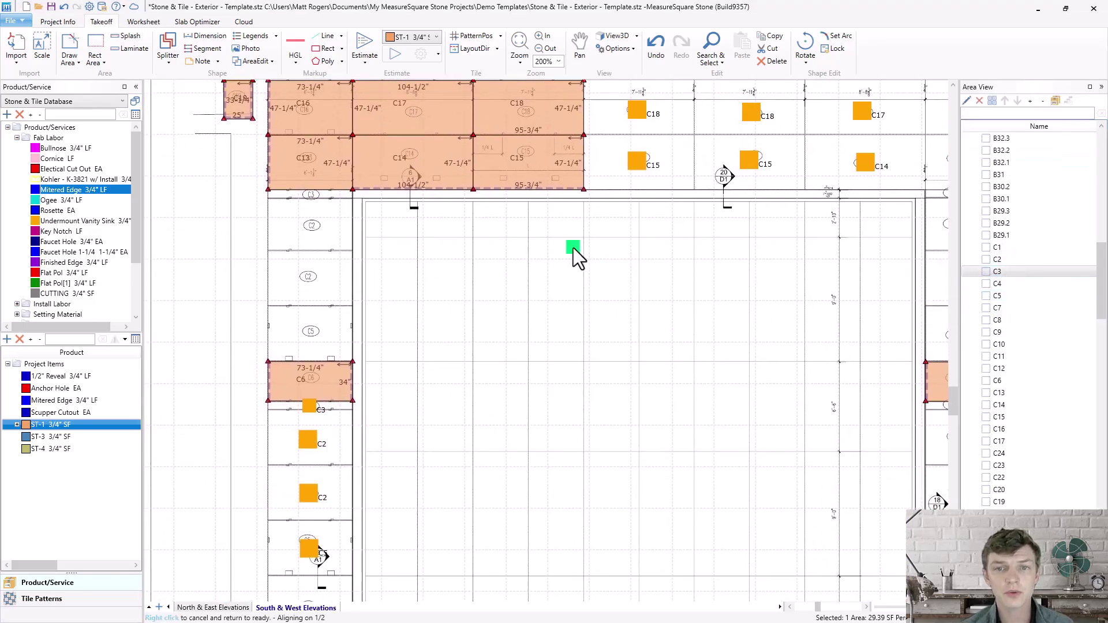
{"action": "left_click", "coordinate": [311, 195]}
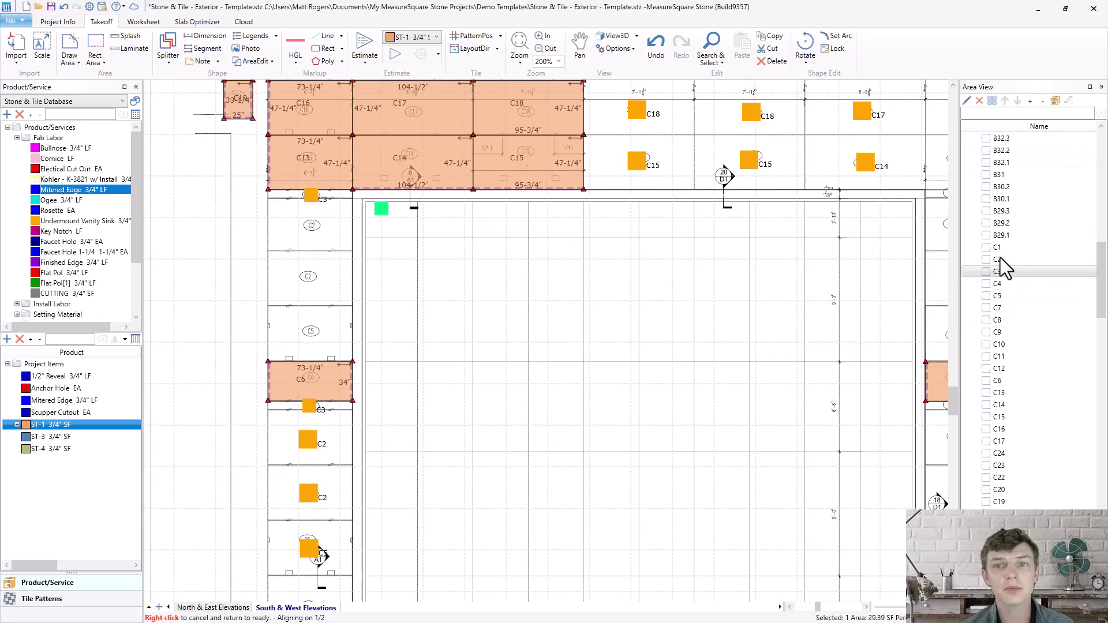
{"action": "left_click", "coordinate": [315, 236]}
{"action": "left_click", "coordinate": [346, 286]}
{"action": "right_click", "coordinate": [996, 304]}
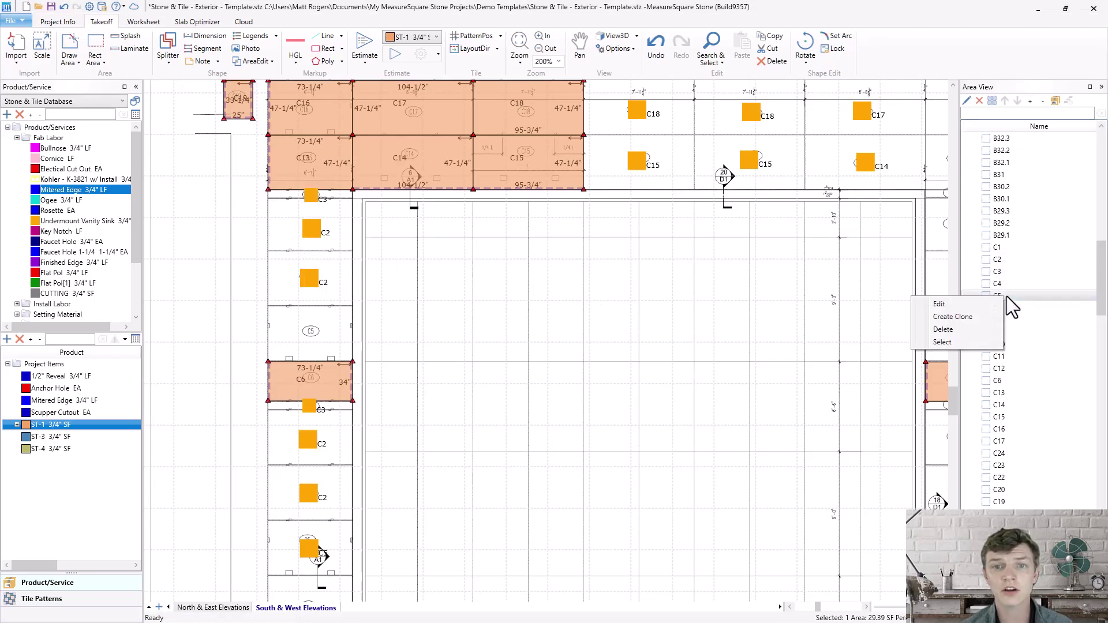
{"action": "left_click", "coordinate": [936, 300]}
{"action": "left_click", "coordinate": [313, 335]}
{"action": "scroll", "coordinate": [402, 336], "scroll_direction": "down", "scroll_amount": 3}
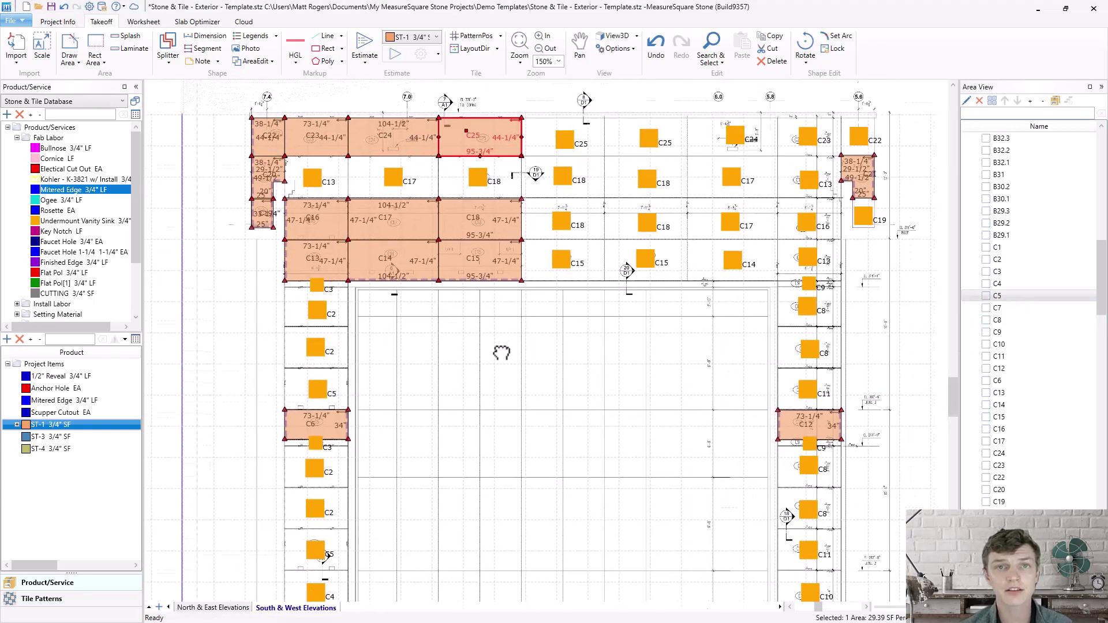
{"action": "scroll", "coordinate": [512, 391], "scroll_direction": "down", "scroll_amount": 2}
{"action": "scroll", "coordinate": [640, 514], "scroll_direction": "down", "scroll_amount": 2}
{"action": "left_click", "coordinate": [518, 45]}
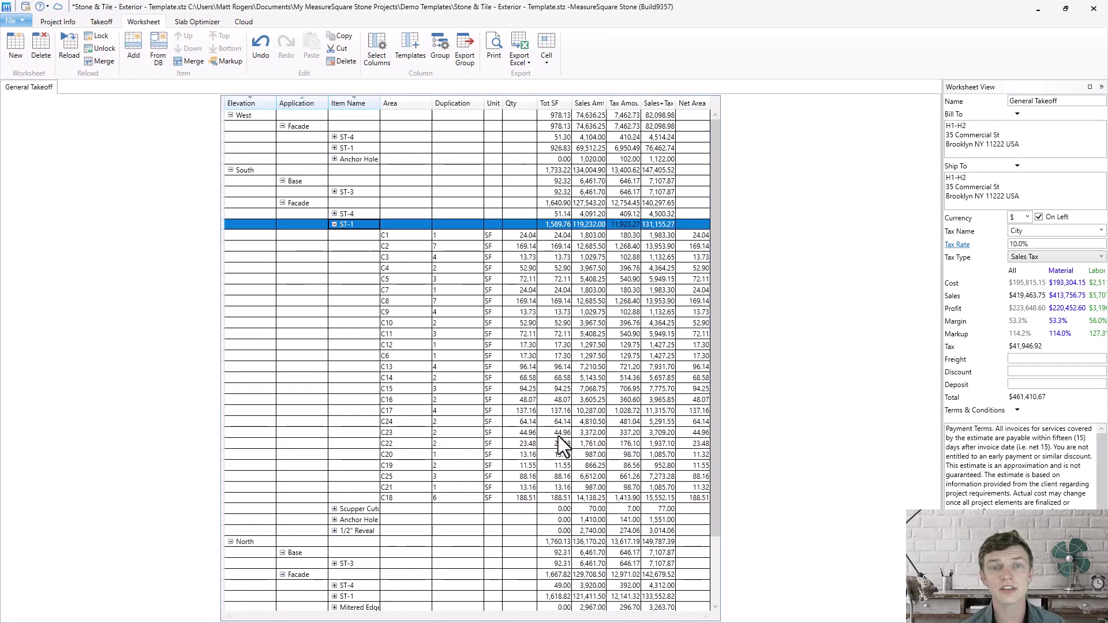
{"action": "scroll", "coordinate": [718, 244], "scroll_direction": "down", "scroll_amount": 2}
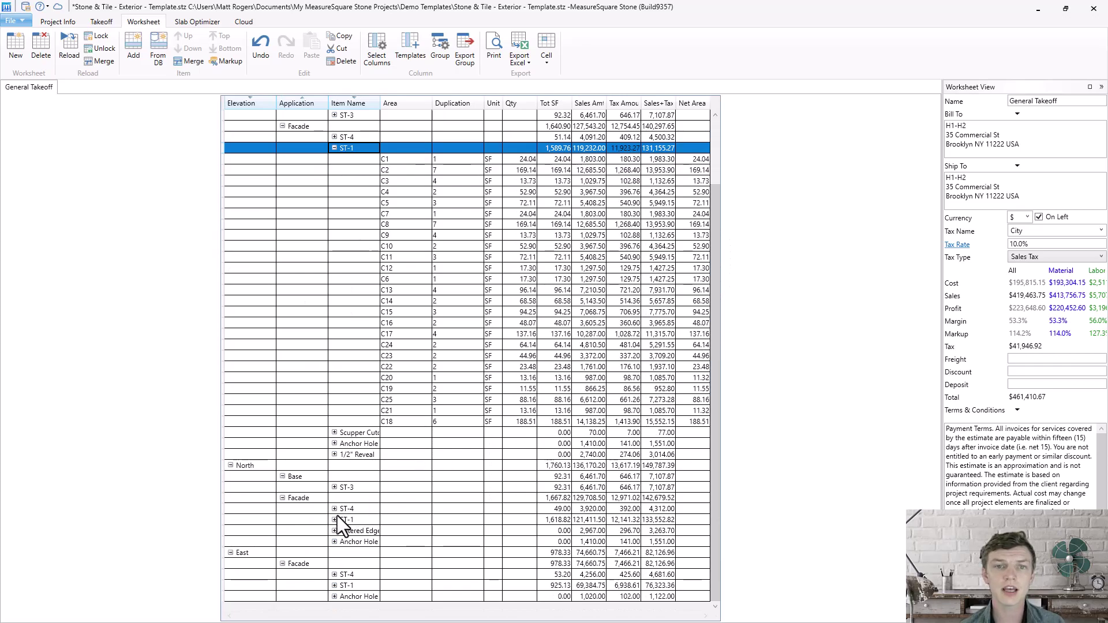
Step: Expand the North facade ST-1 row into its per-piece rows, totaling 1,618.82 SF
{"action": "left_click", "coordinate": [355, 520]}
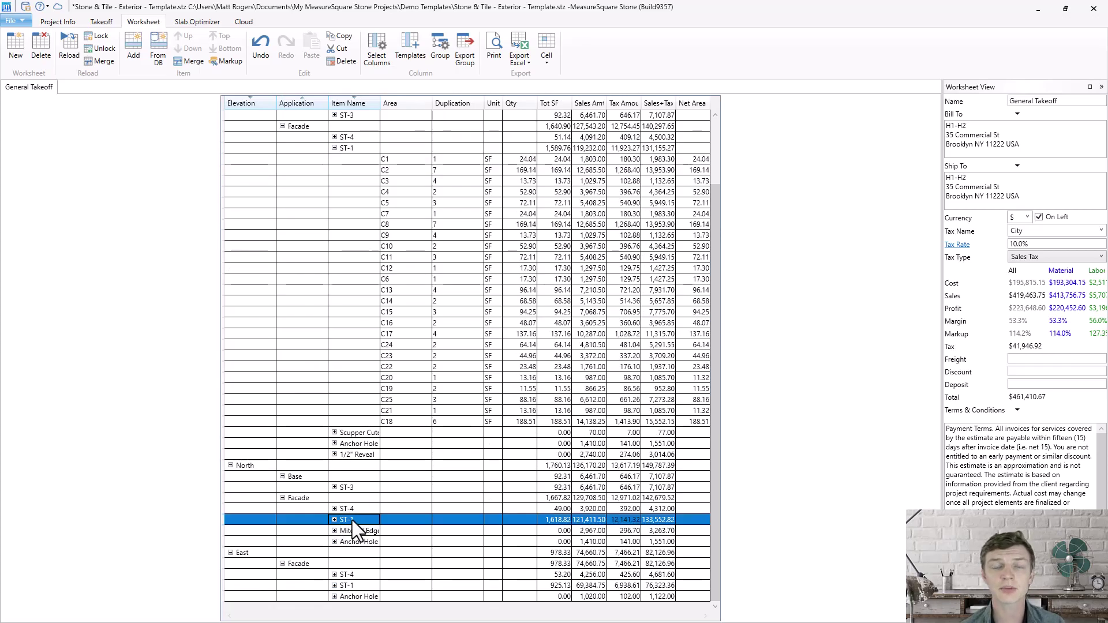
{"action": "left_click", "coordinate": [334, 519]}
{"action": "mouse_move", "coordinate": [721, 219]}
{"action": "left_mouse_down"}
{"action": "mouse_move", "coordinate": [688, 460]}
{"action": "mouse_move", "coordinate": [692, 145]}
{"action": "left_mouse_up"}
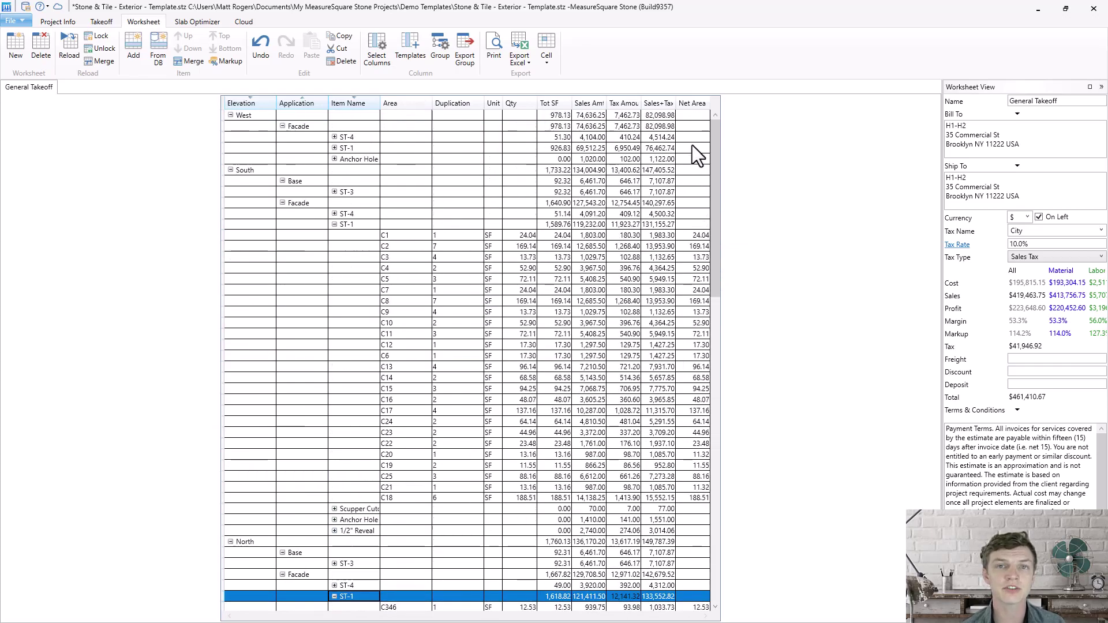
{"action": "left_click", "coordinate": [16, 48]}
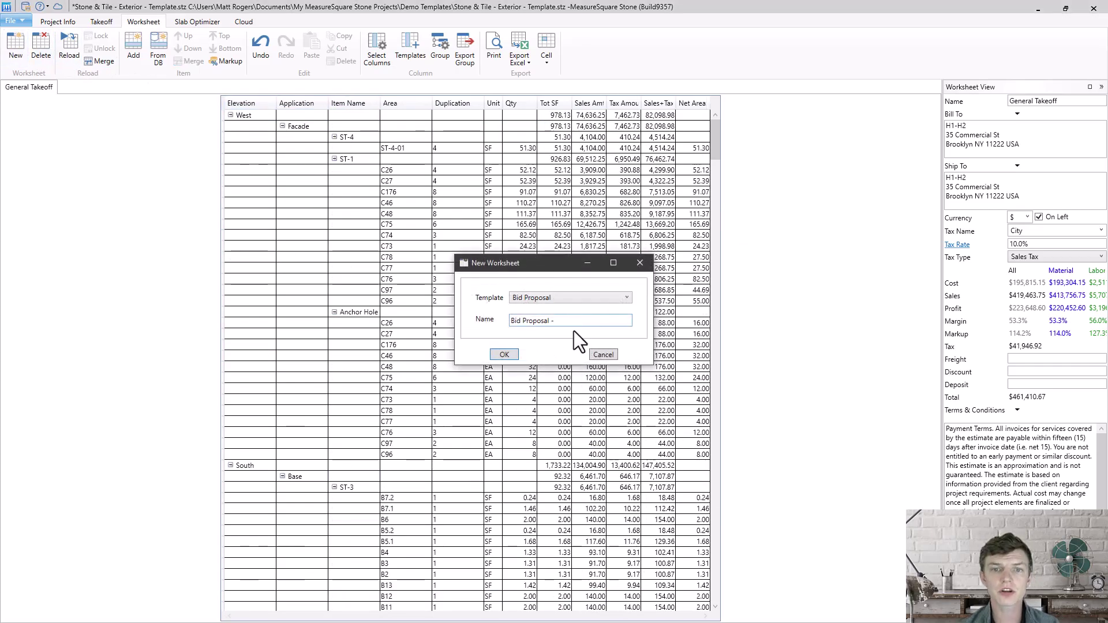
{"action": "type", "text": "North East"}
Step: Create Bid Proposal - North East using only the North & East Elevations sheet
{"action": "key", "text": "Return"}
{"action": "left_click", "coordinate": [68, 47]}
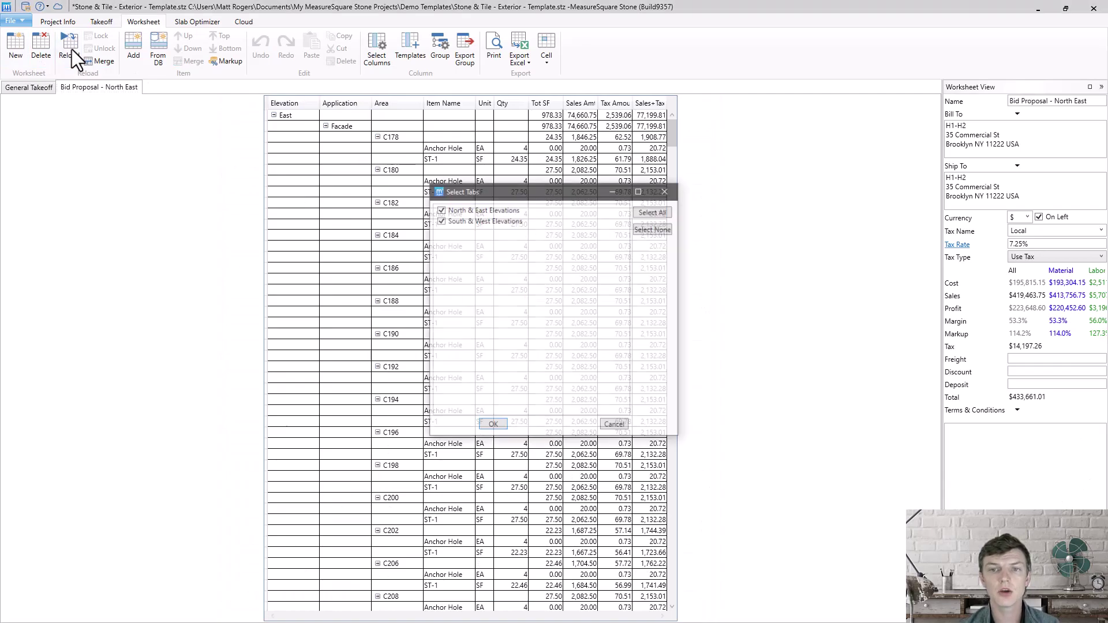
{"action": "left_click", "coordinate": [442, 221]}
{"action": "left_click", "coordinate": [492, 423]}
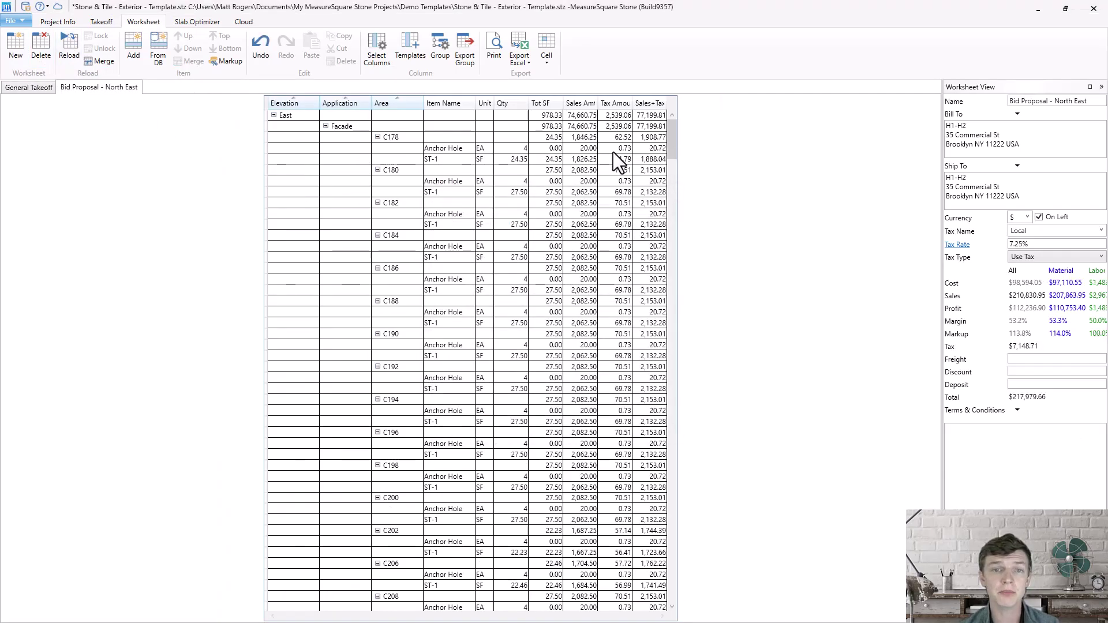
Step: Collapse all groups, expand North > Facade, and collapse its area rows
{"action": "right_click", "coordinate": [364, 103]}
{"action": "left_click", "coordinate": [342, 150]}
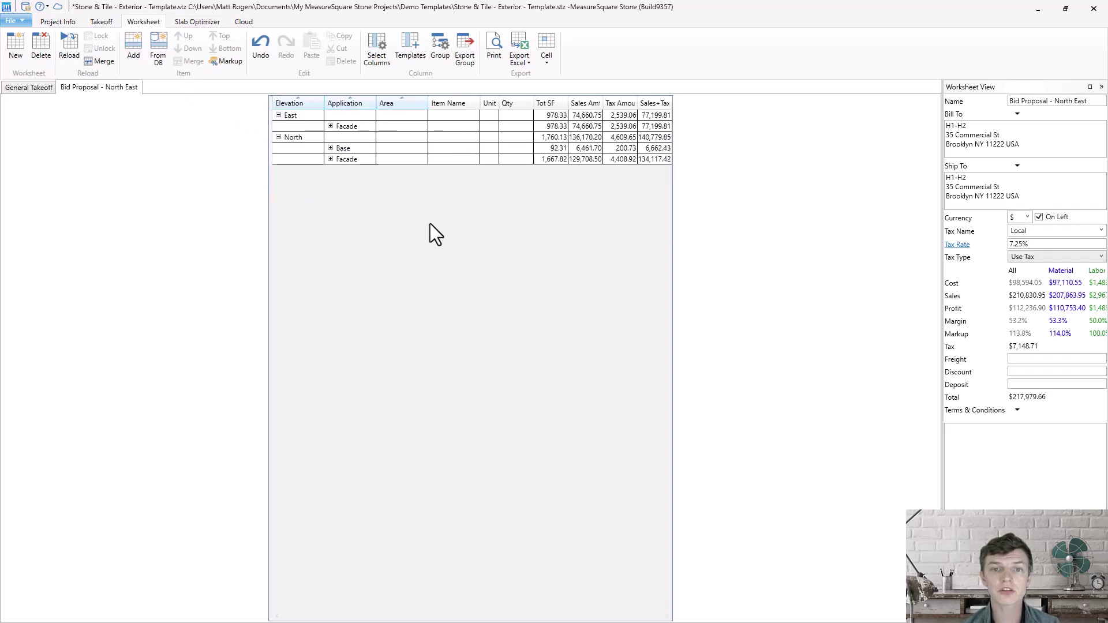
{"action": "left_click", "coordinate": [326, 126]}
{"action": "right_click", "coordinate": [330, 118]}
{"action": "left_click", "coordinate": [304, 151]}
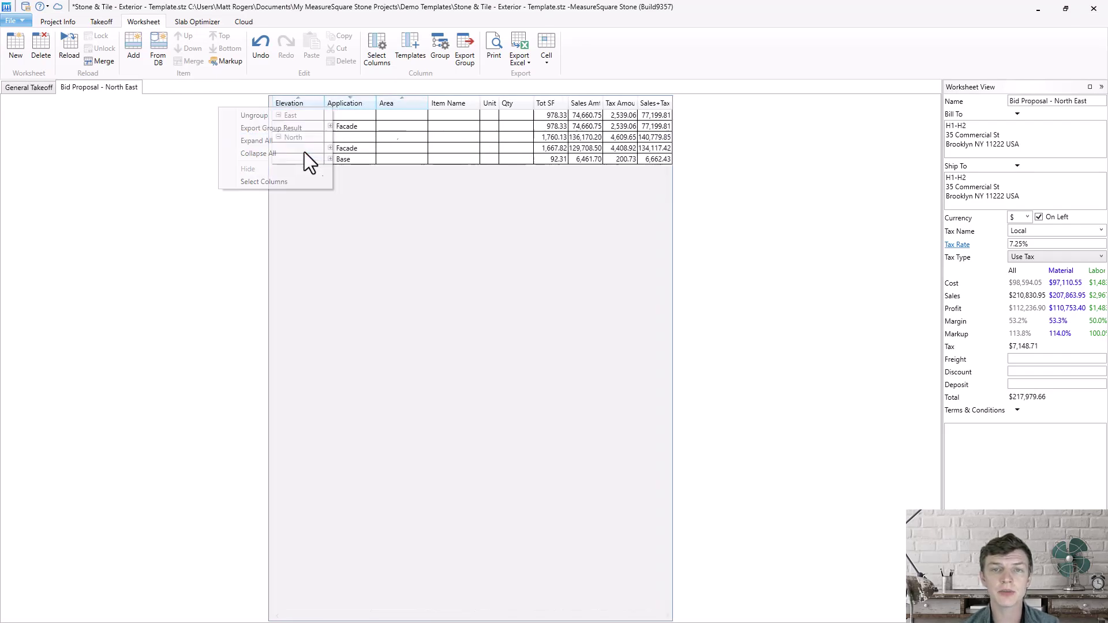
{"action": "left_click", "coordinate": [327, 148]}
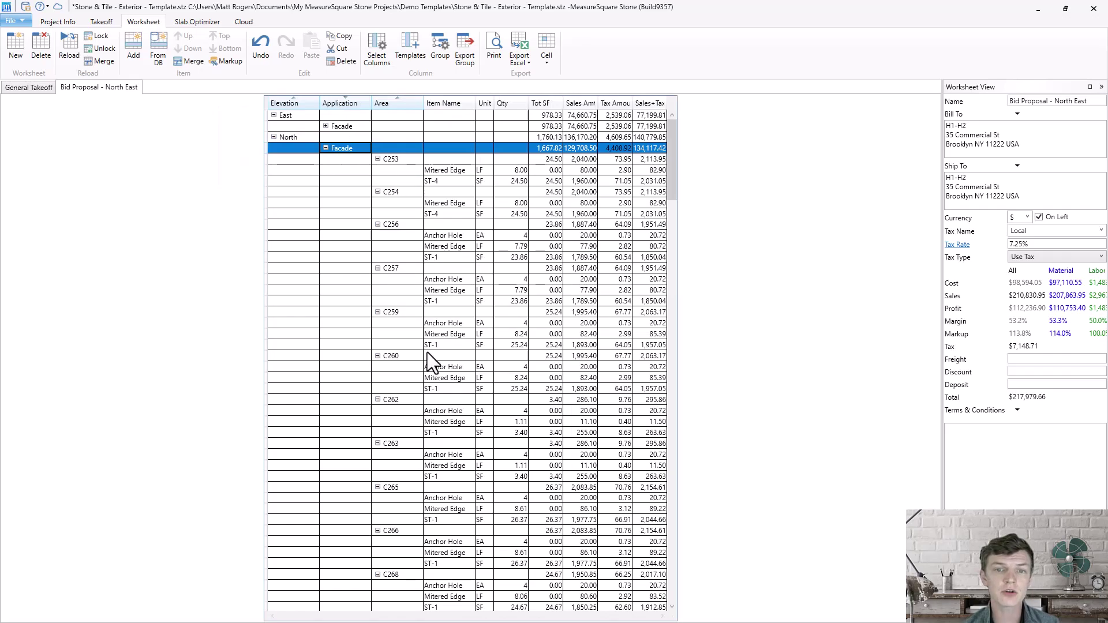
{"action": "right_click", "coordinate": [386, 104]}
{"action": "left_click", "coordinate": [372, 143]}
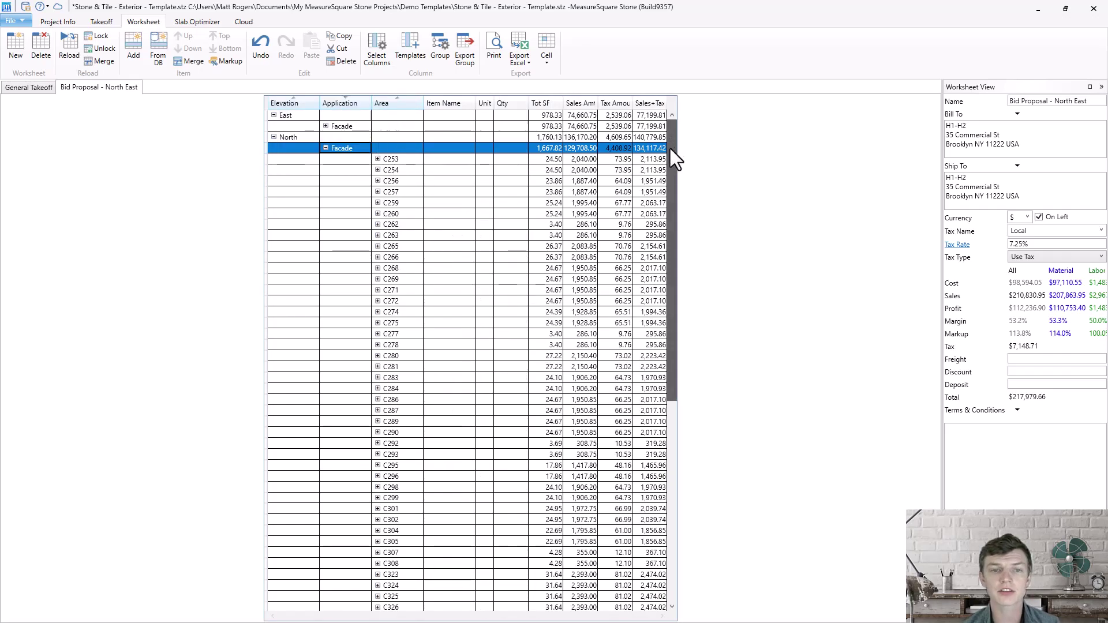
{"action": "left_click_drag", "start_coordinate": [671, 148], "coordinate": [621, 130]}
Step: Create Bid Proposal - South West from the South & West elevations and collapse all groups
{"action": "left_click", "coordinate": [15, 47]}
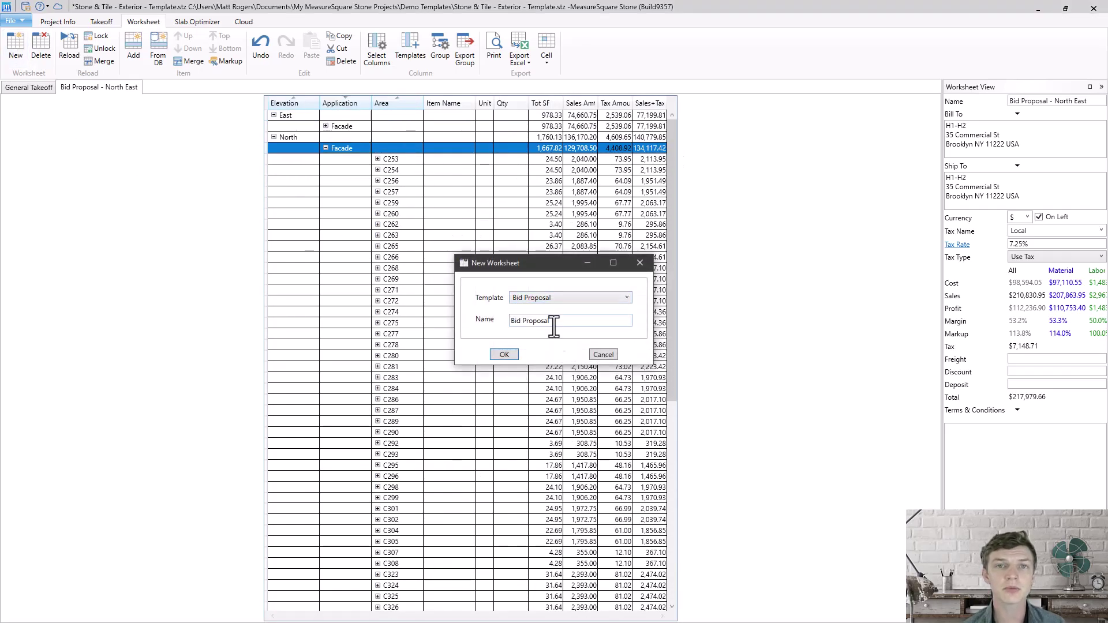
{"action": "type", "text": "- North East"}
{"action": "key", "text": "Return"}
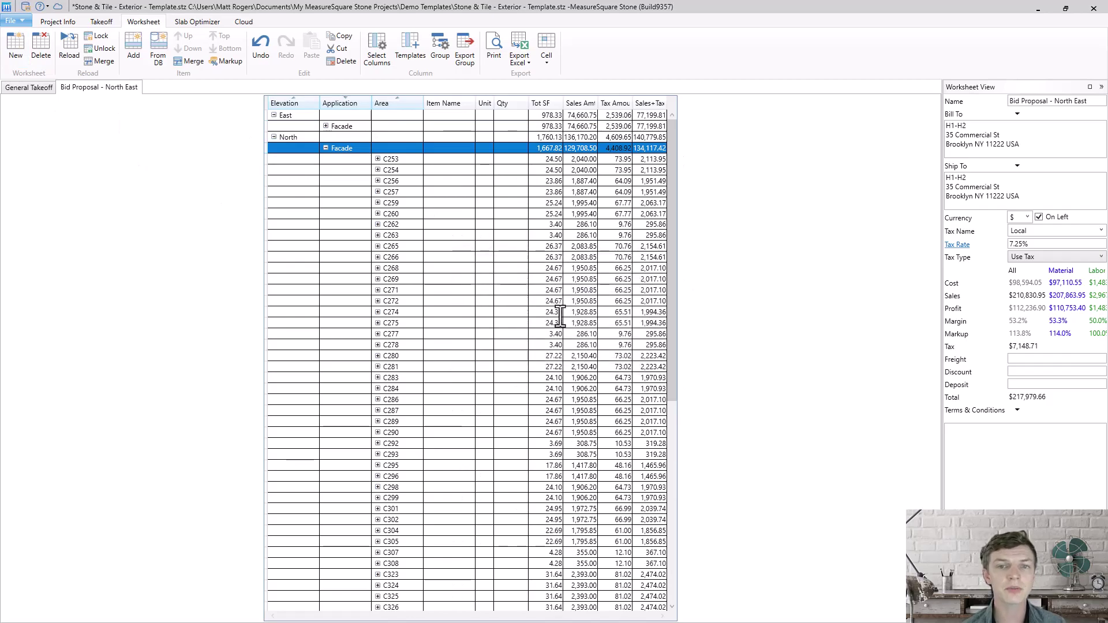
{"action": "left_click", "coordinate": [441, 225]}
{"action": "left_click", "coordinate": [498, 426]}
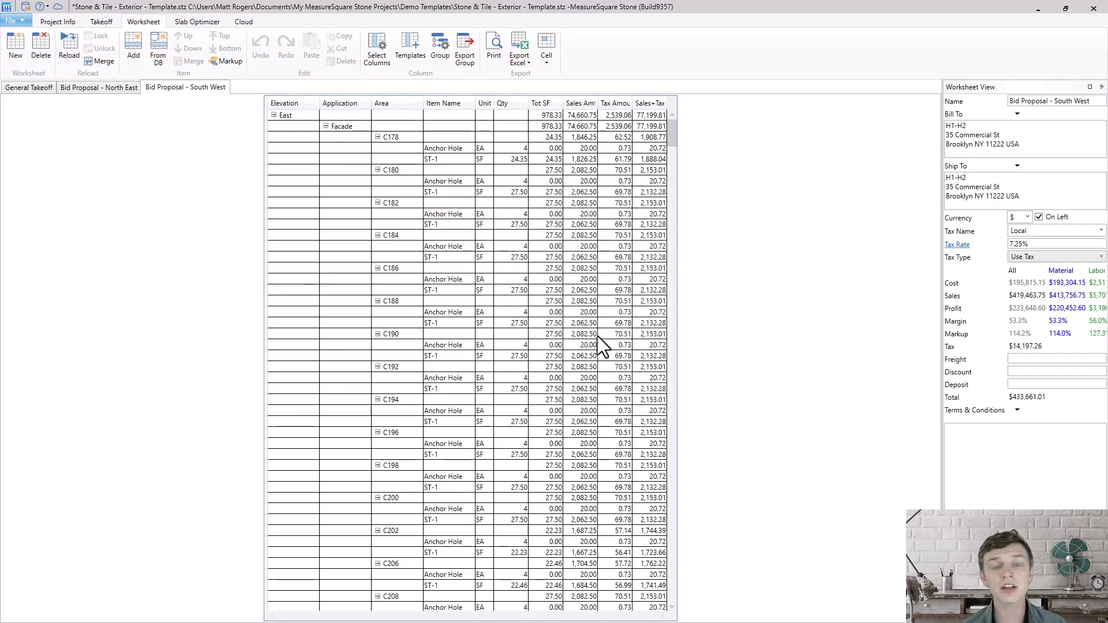
{"action": "right_click", "coordinate": [362, 105]}
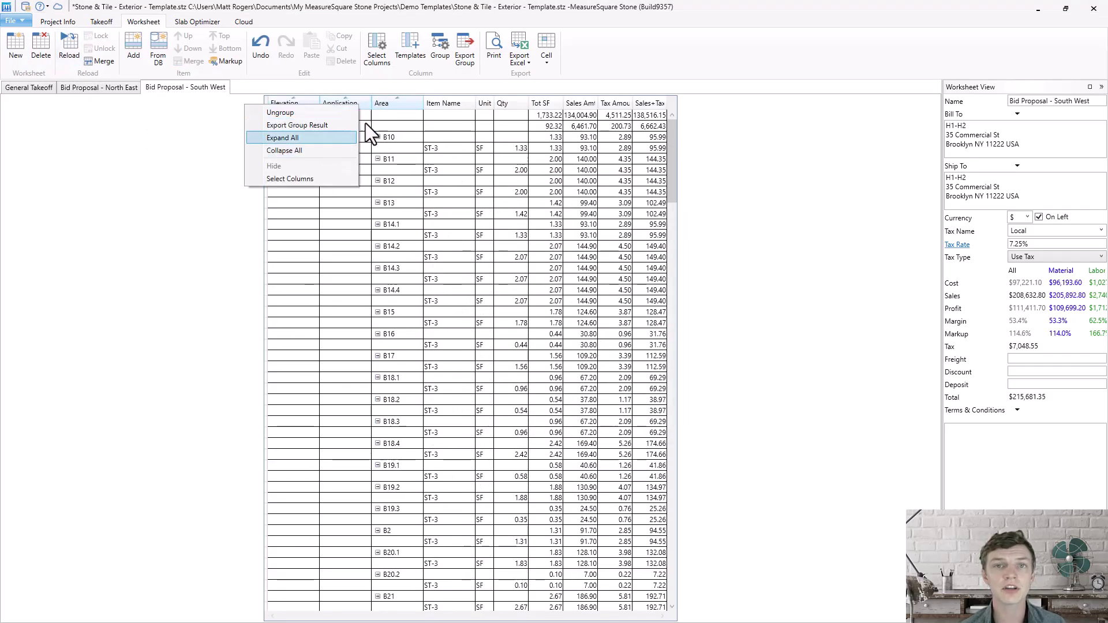
{"action": "left_click", "coordinate": [338, 147]}
{"action": "mouse_move", "coordinate": [672, 155]}
{"action": "left_mouse_down"}
{"action": "mouse_move", "coordinate": [666, 252]}
{"action": "mouse_move", "coordinate": [653, 131]}
{"action": "left_mouse_up"}
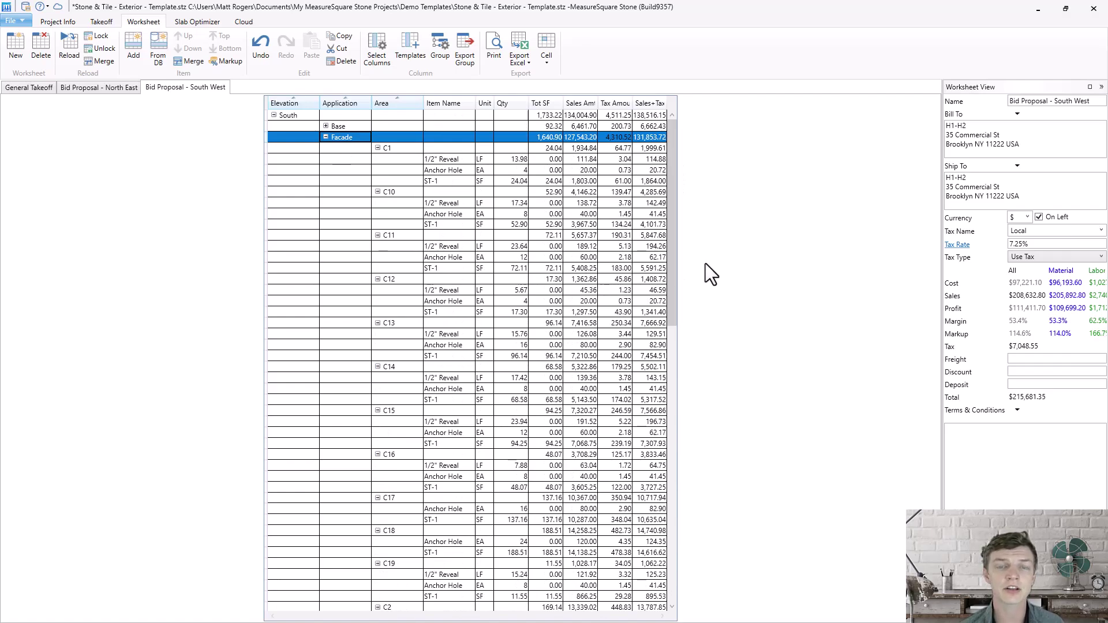
Step: Load General Takeoff pieces into the Slab Optimizer grouped by Elevation
{"action": "left_click", "coordinate": [193, 25]}
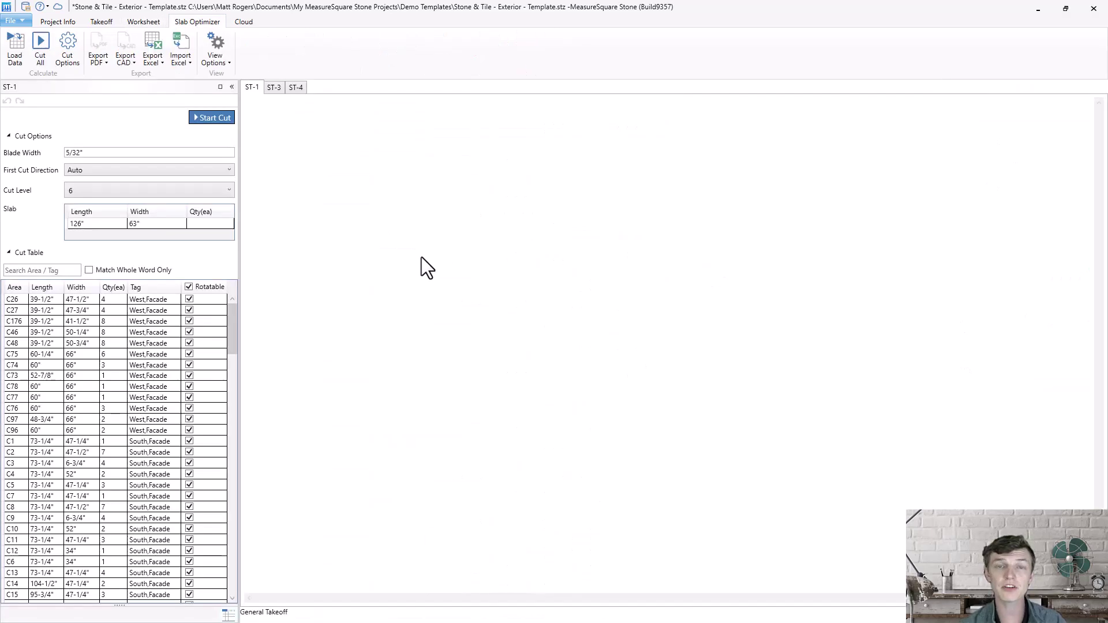
{"action": "left_click", "coordinate": [15, 47]}
{"action": "left_click", "coordinate": [549, 308]}
{"action": "left_click", "coordinate": [572, 292]}
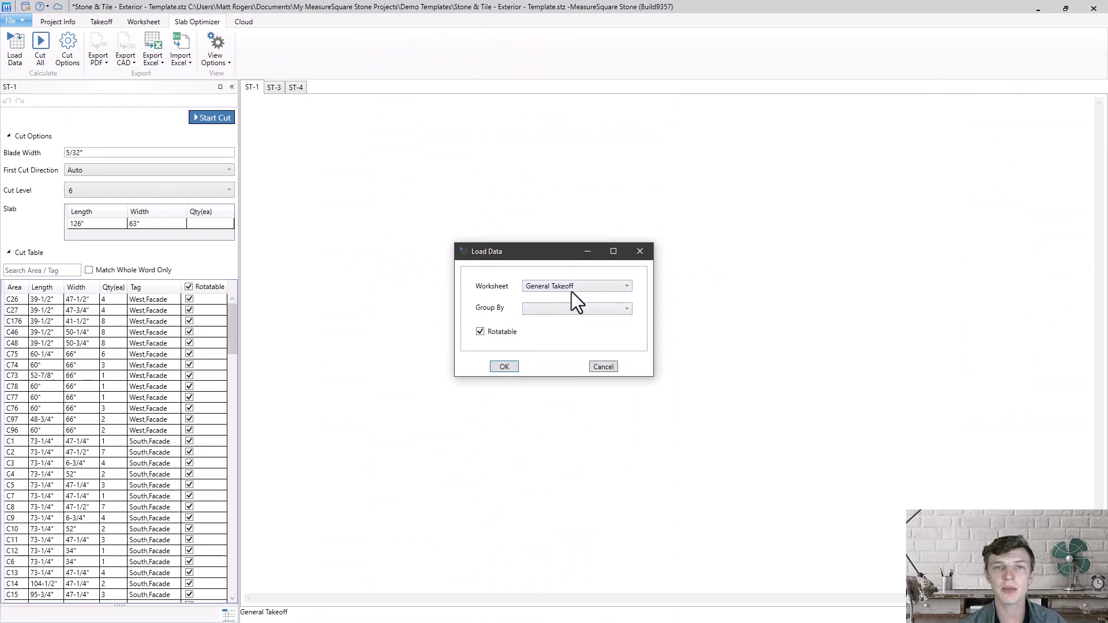
{"action": "left_click", "coordinate": [574, 302]}
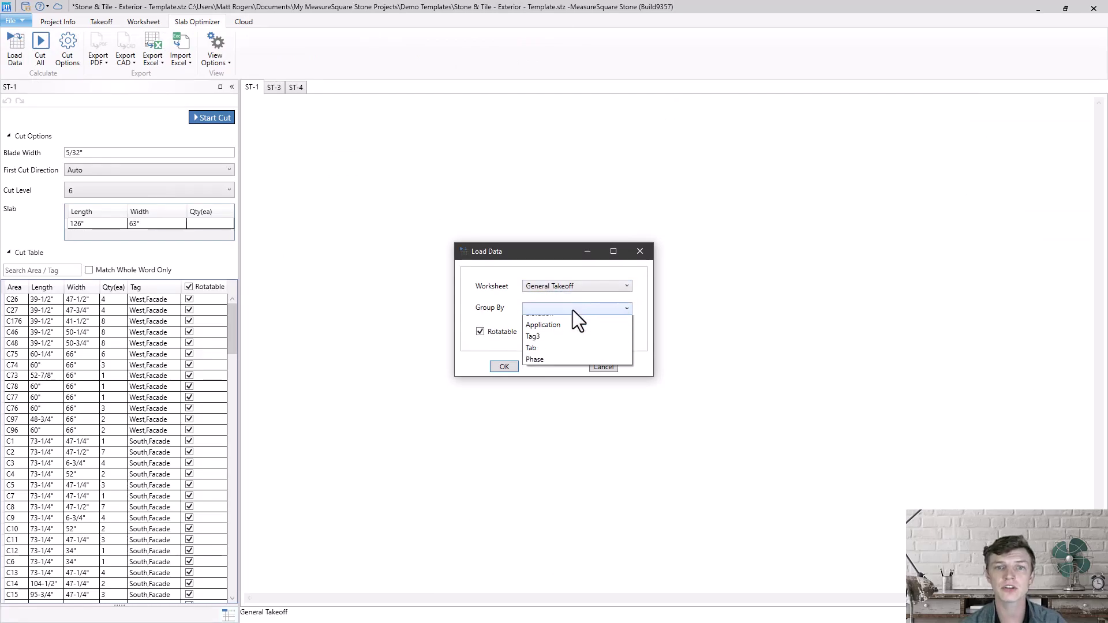
{"action": "left_click", "coordinate": [562, 321]}
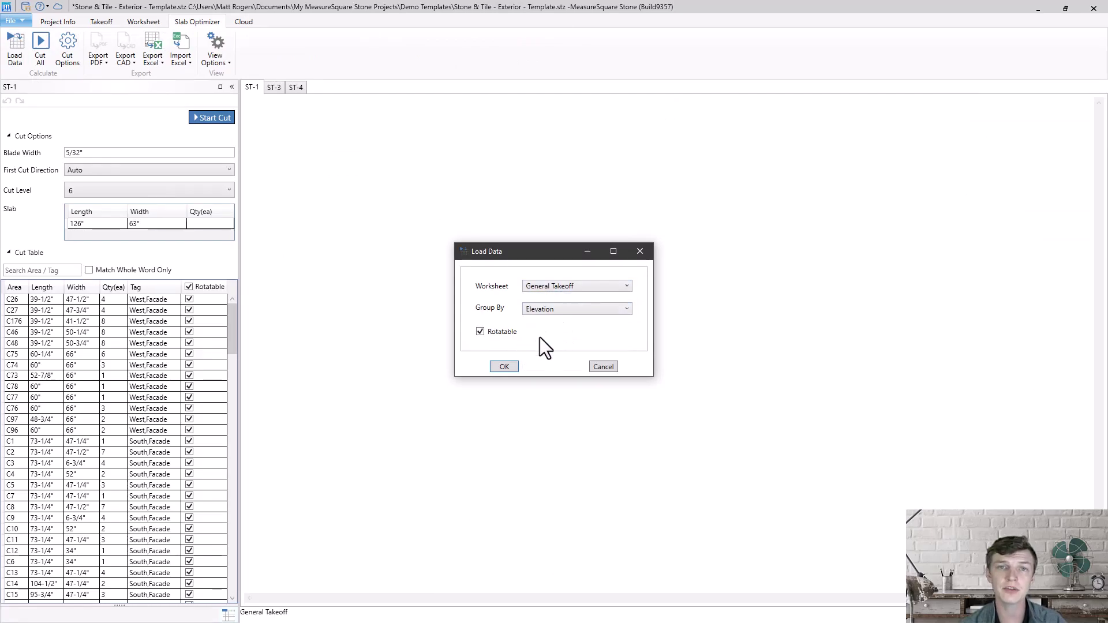
{"action": "left_click", "coordinate": [507, 367]}
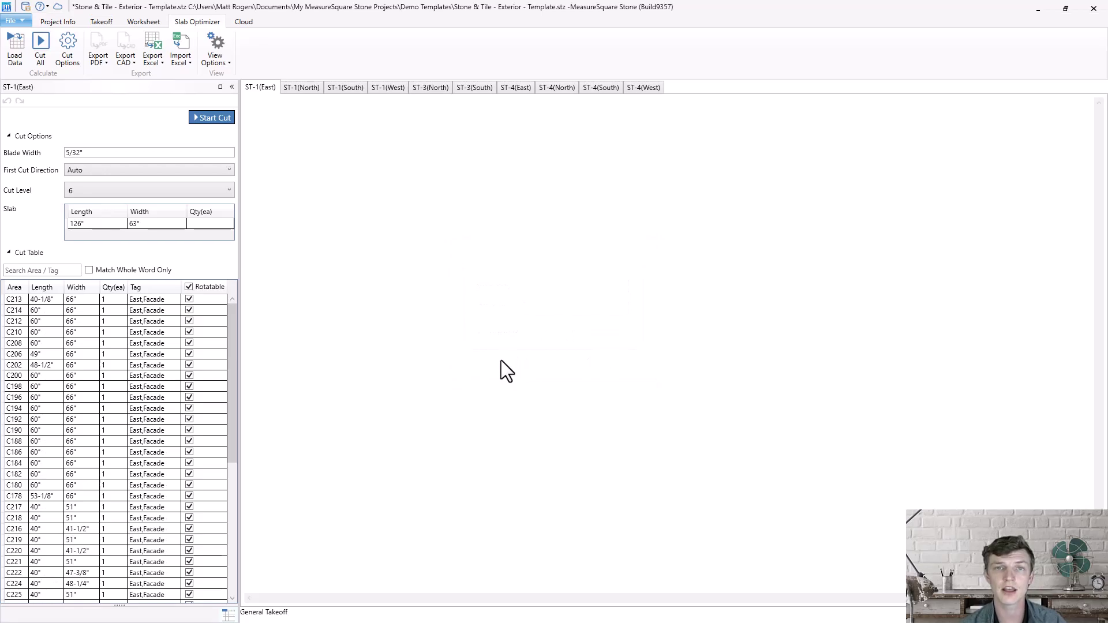
Step: On the ST-1 South tab, duplicate the slab row as 136" x 72", quantity 50
{"action": "left_click", "coordinate": [301, 90]}
{"action": "mouse_move", "coordinate": [234, 317]}
{"action": "left_mouse_down"}
{"action": "mouse_move", "coordinate": [221, 503]}
{"action": "mouse_move", "coordinate": [231, 292]}
{"action": "left_mouse_up"}
{"action": "left_click", "coordinate": [339, 85]}
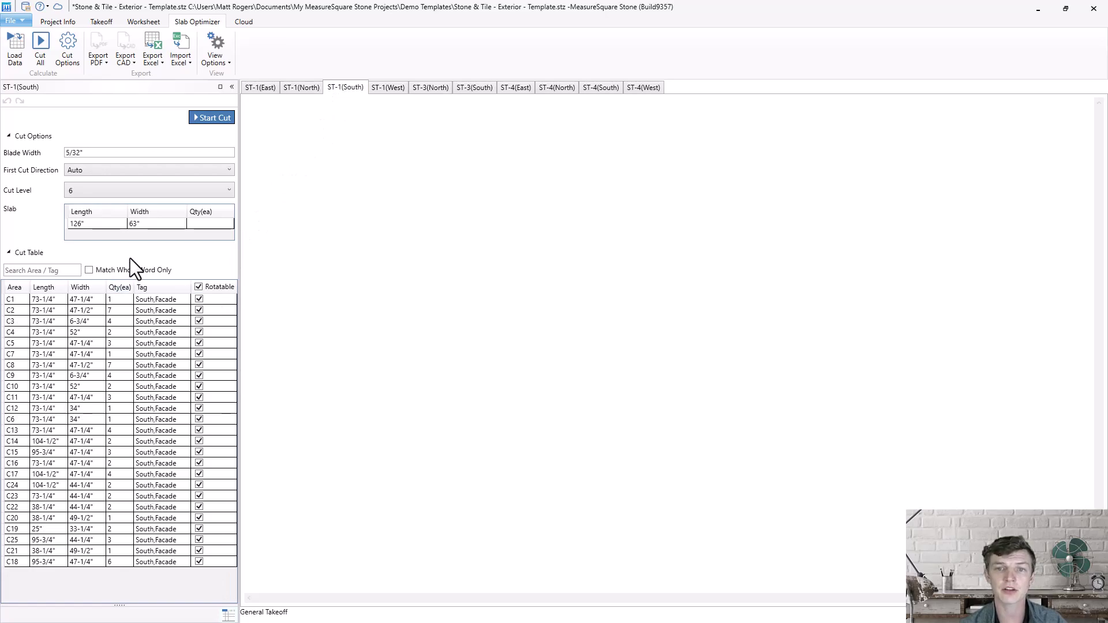
{"action": "left_click", "coordinate": [138, 228]}
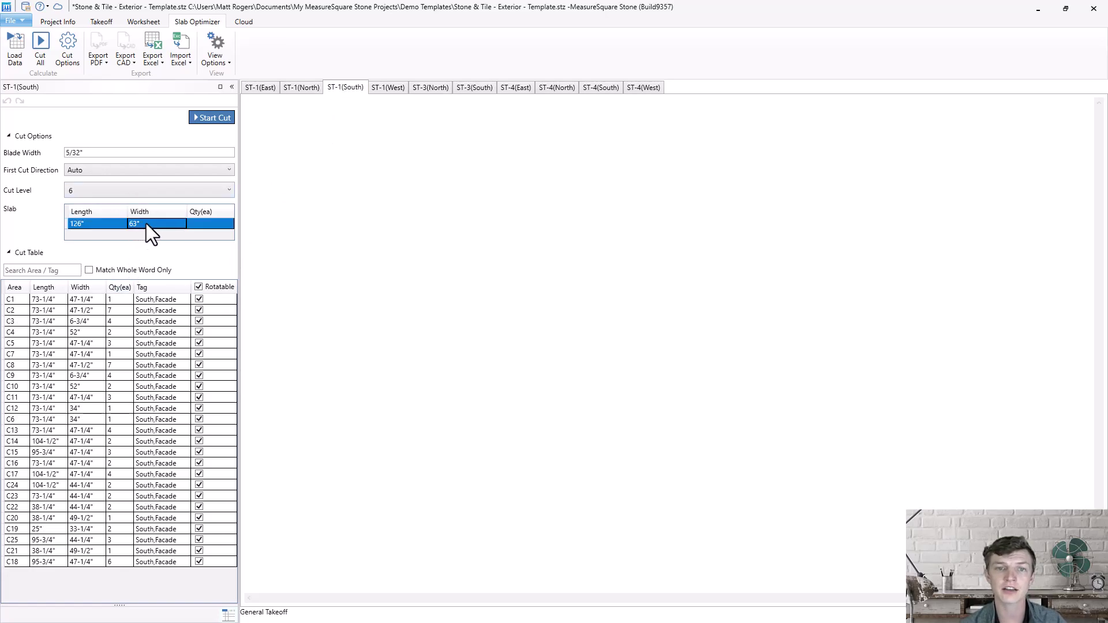
{"action": "right_click", "coordinate": [144, 227]}
{"action": "left_click", "coordinate": [133, 231]}
{"action": "left_click", "coordinate": [78, 235]}
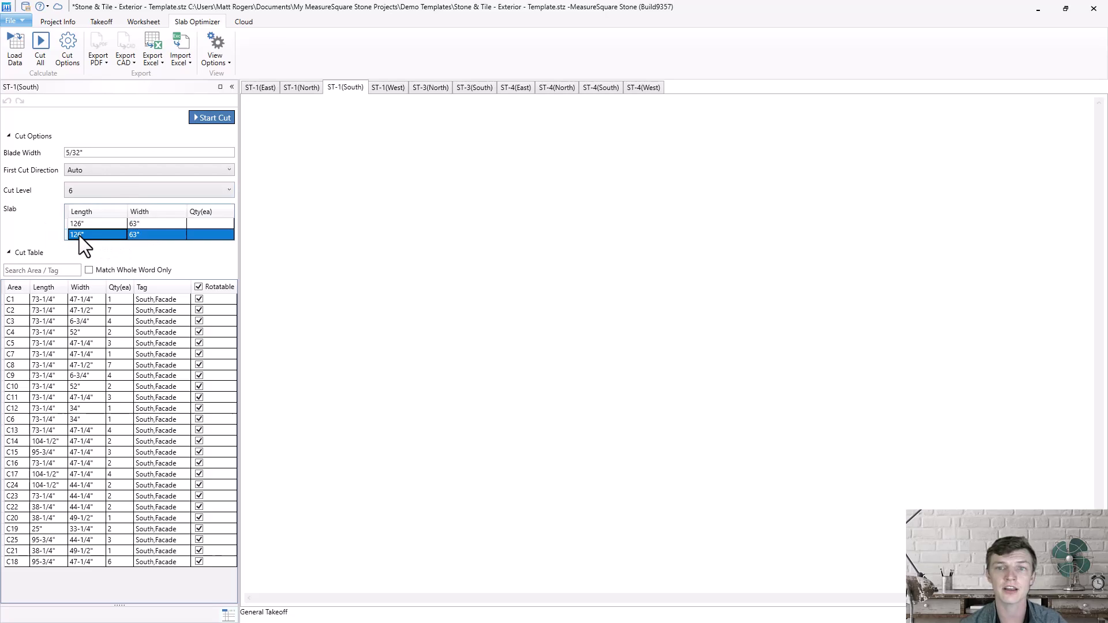
{"action": "type", "text": "136"}
{"action": "key", "text": "Tab"}
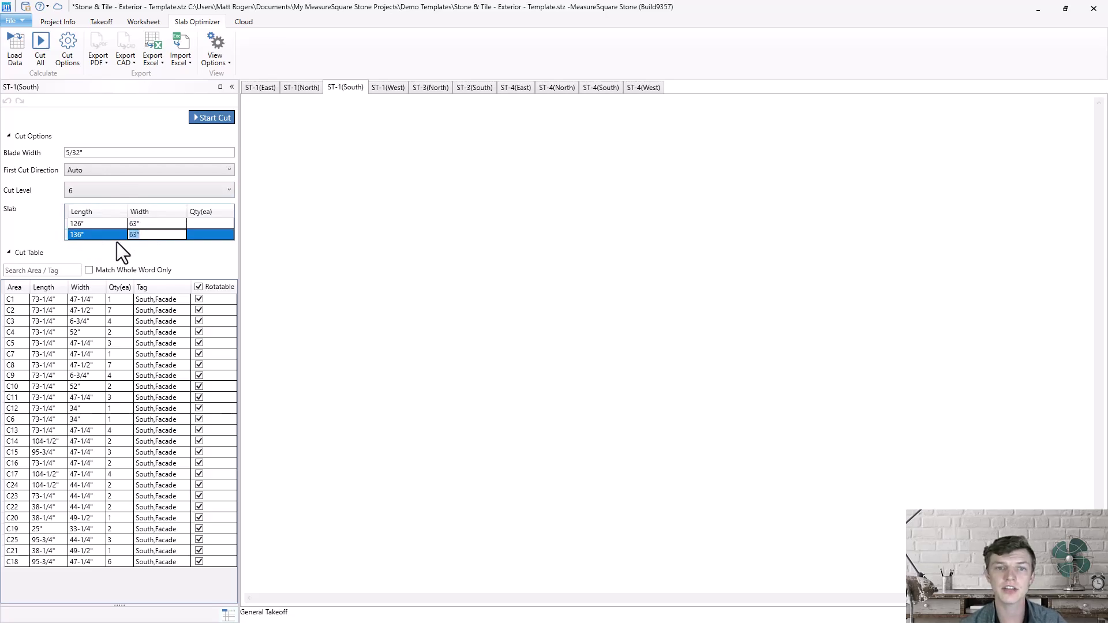
{"action": "type", "text": "72"}
{"action": "key", "text": "Tab"}
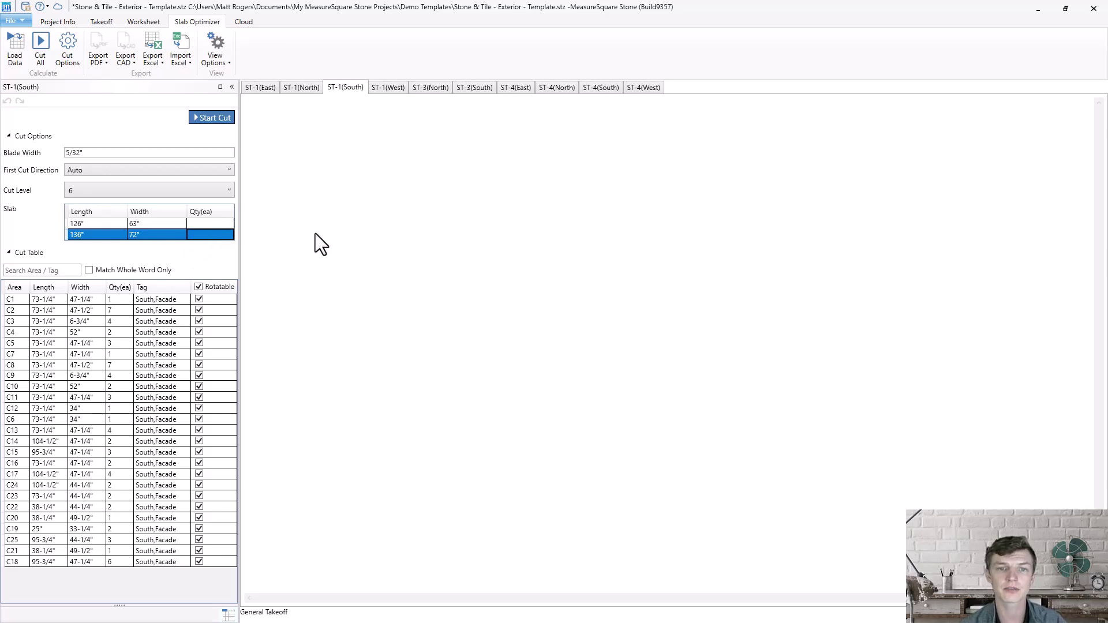
{"action": "type", "text": "50"}
{"action": "key", "text": "Return"}
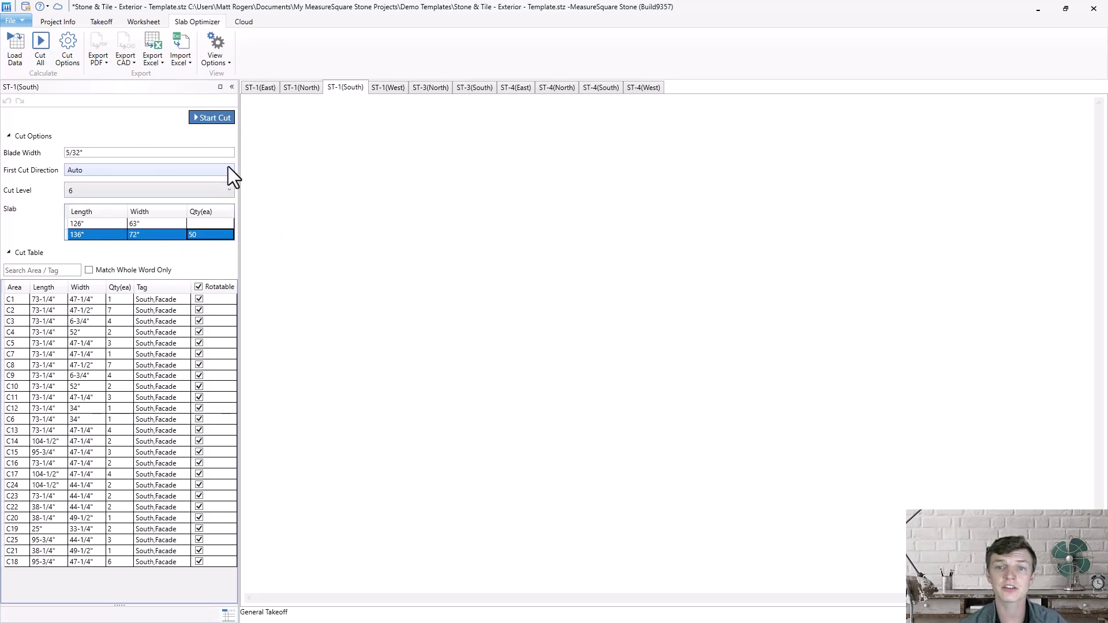
Step: Cut ST-1 South into 24 layouts at 52.21% yield and review the C1, C3, C5, C8 layouts
{"action": "left_click", "coordinate": [227, 120]}
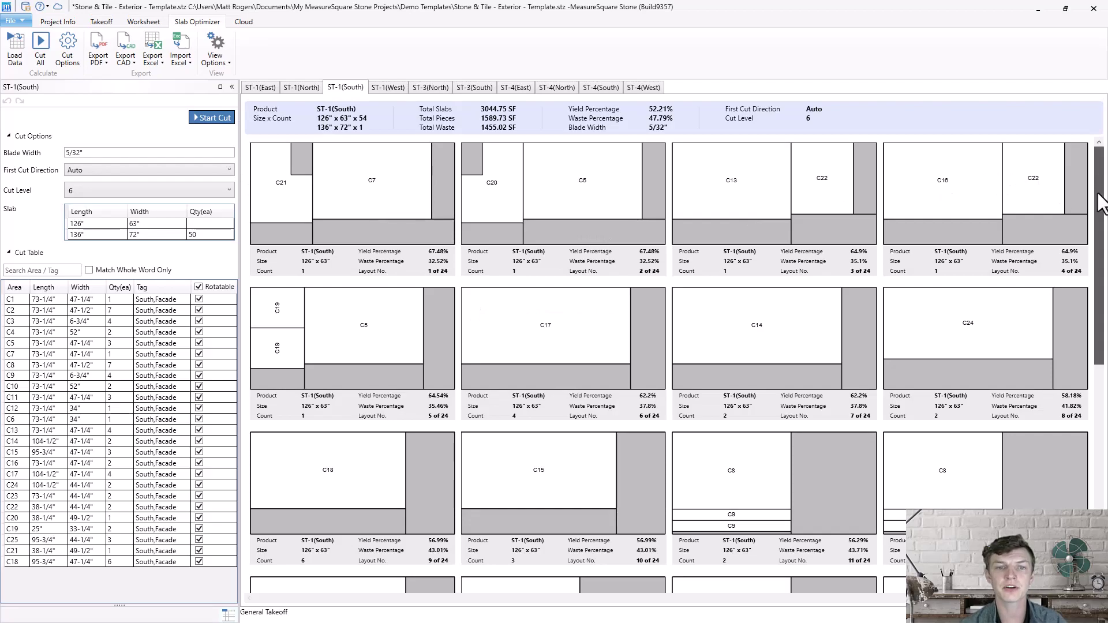
{"action": "mouse_move", "coordinate": [1099, 195]}
{"action": "left_mouse_down"}
{"action": "mouse_move", "coordinate": [1092, 390]}
{"action": "mouse_move", "coordinate": [1097, 199]}
{"action": "left_mouse_up"}
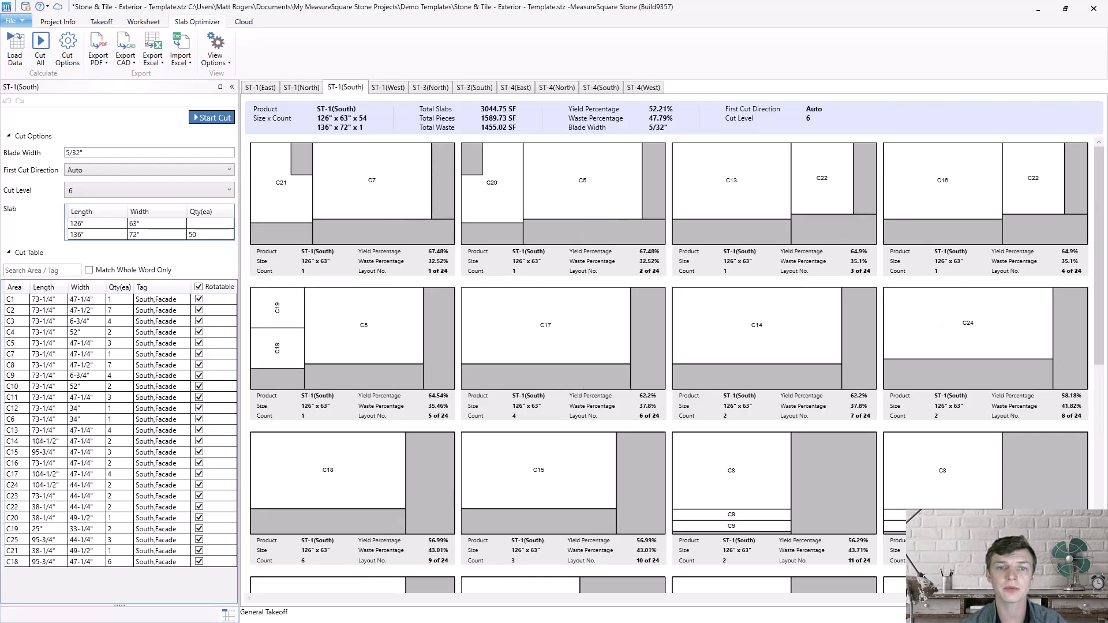
{"action": "scroll", "coordinate": [427, 493], "scroll_direction": "up", "scroll_amount": 1}
{"action": "scroll", "coordinate": [427, 492], "scroll_direction": "up", "scroll_amount": 1}
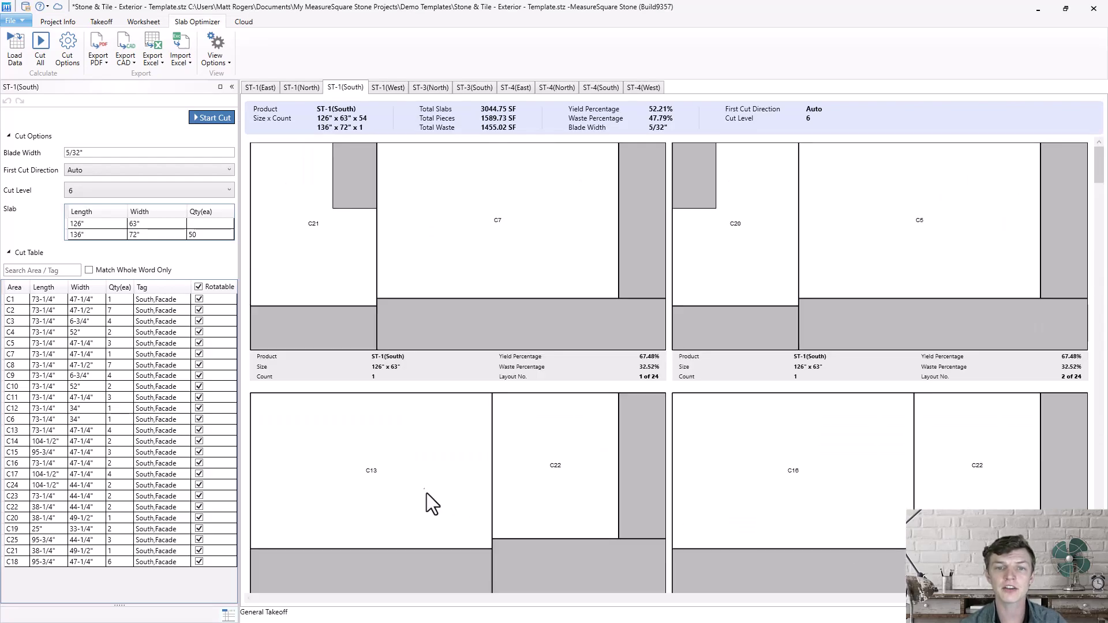
{"action": "left_click", "coordinate": [58, 300]}
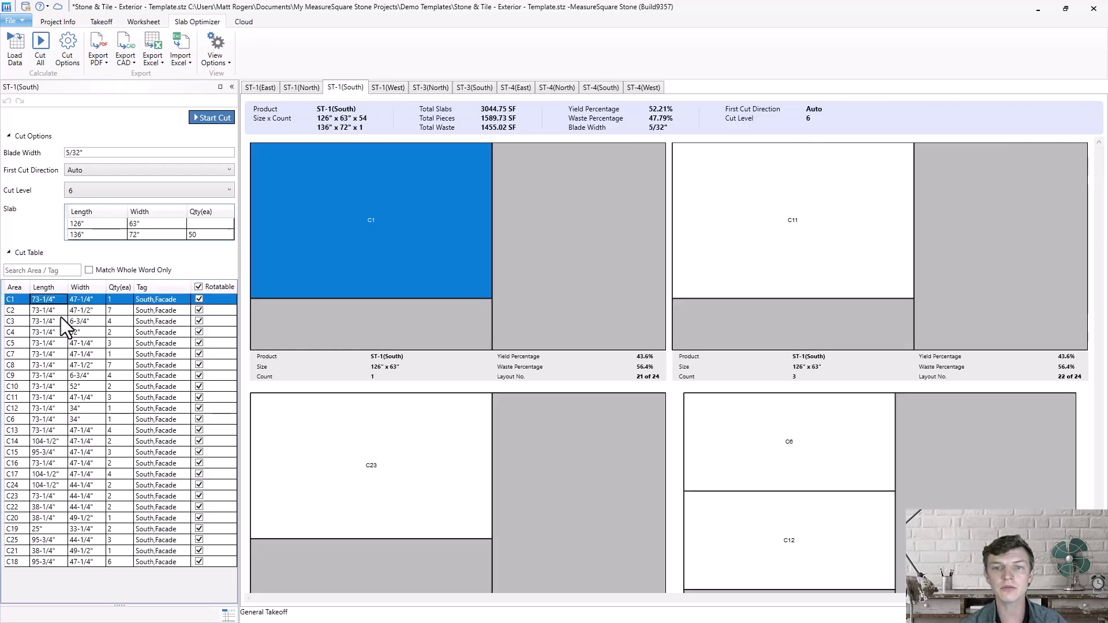
{"action": "left_click", "coordinate": [62, 321]}
{"action": "left_click", "coordinate": [62, 343]}
{"action": "left_click", "coordinate": [61, 366]}
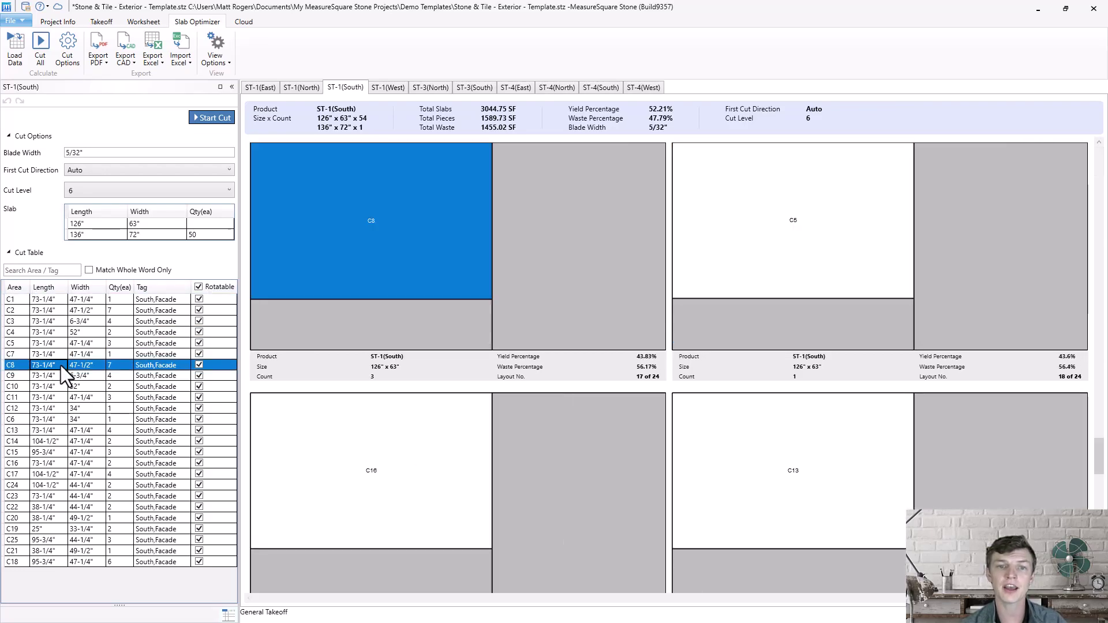
{"action": "left_click_drag", "start_coordinate": [1099, 457], "coordinate": [1086, 188]}
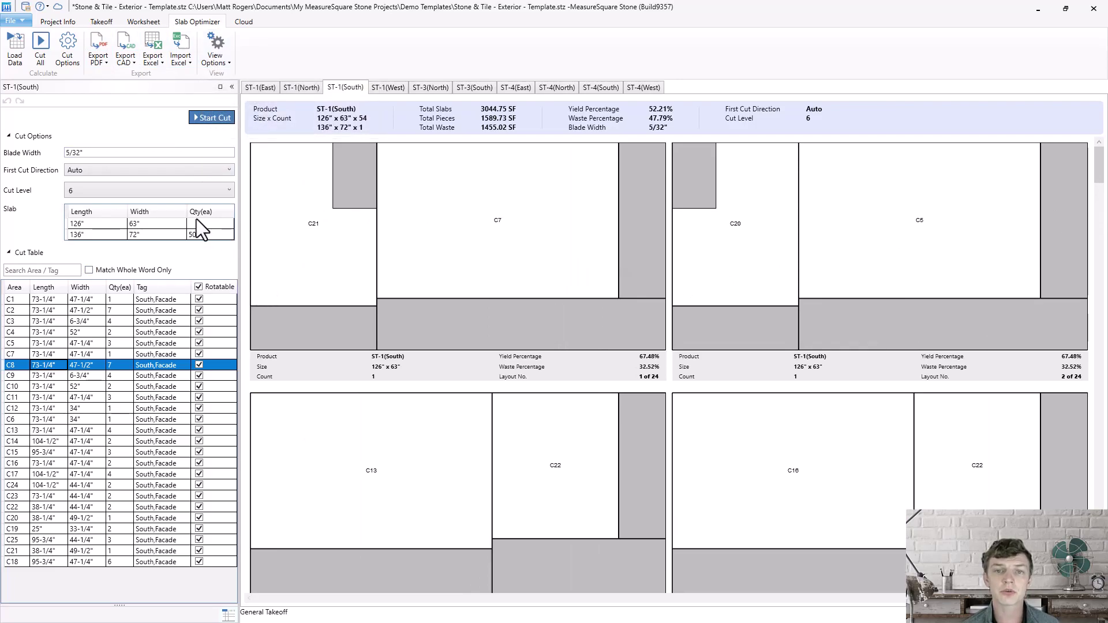
{"action": "left_click", "coordinate": [13, 20]}
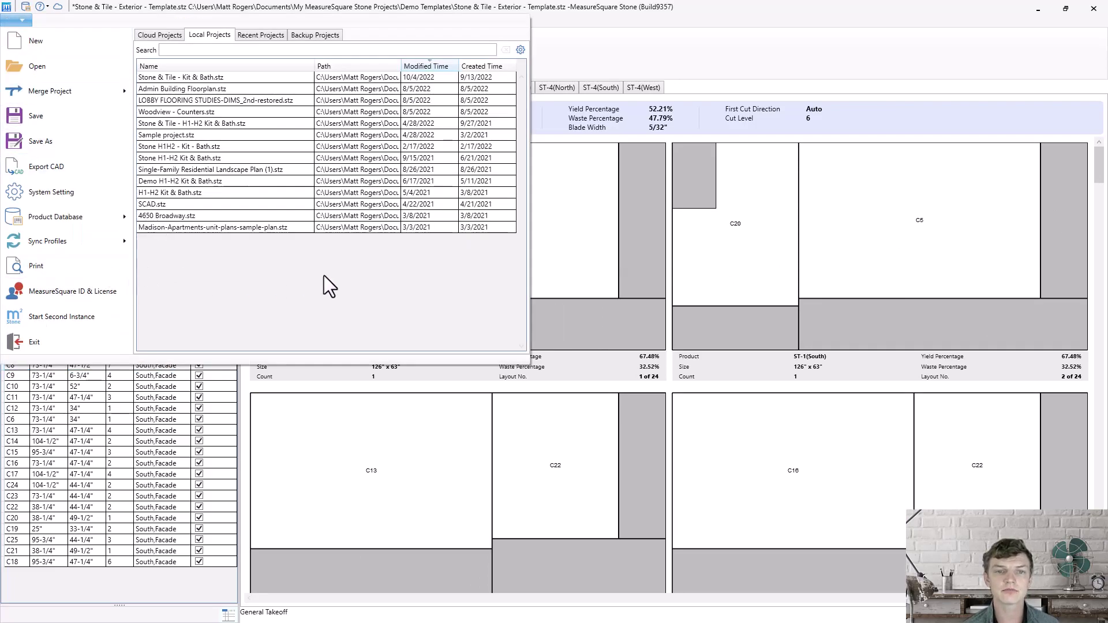
Step: Print only Bid Proposal - South, excluding General Takeoff and North, and scroll to Company Logo
{"action": "key", "text": "ctrl+p"}
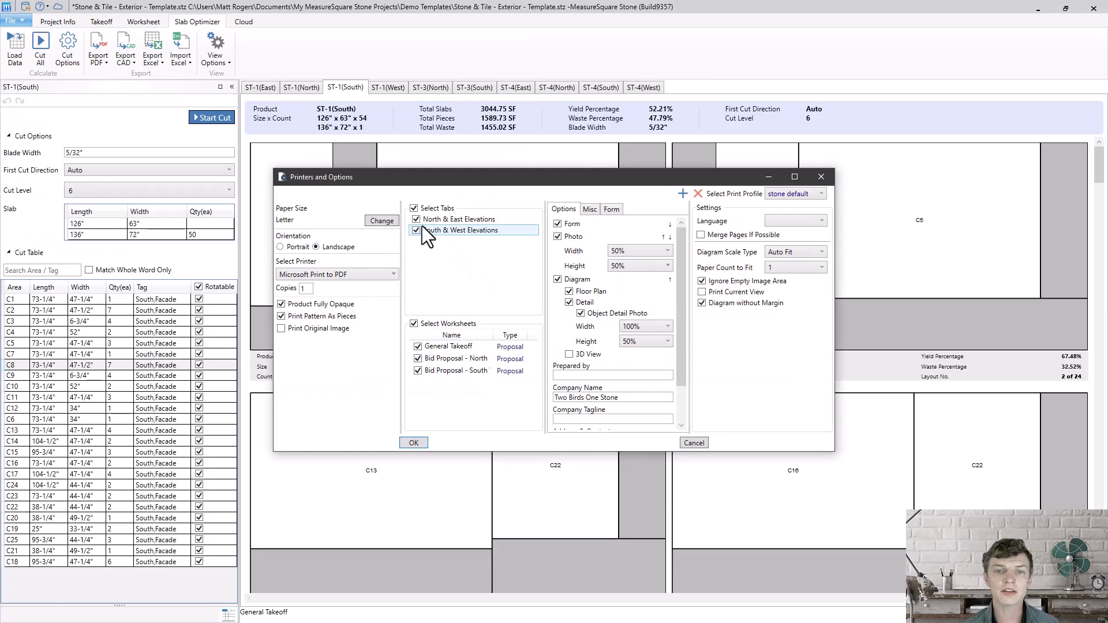
{"action": "left_click", "coordinate": [417, 371]}
{"action": "left_click", "coordinate": [417, 359]}
{"action": "left_click", "coordinate": [417, 347]}
{"action": "scroll", "coordinate": [677, 310], "scroll_direction": "down", "scroll_amount": 1}
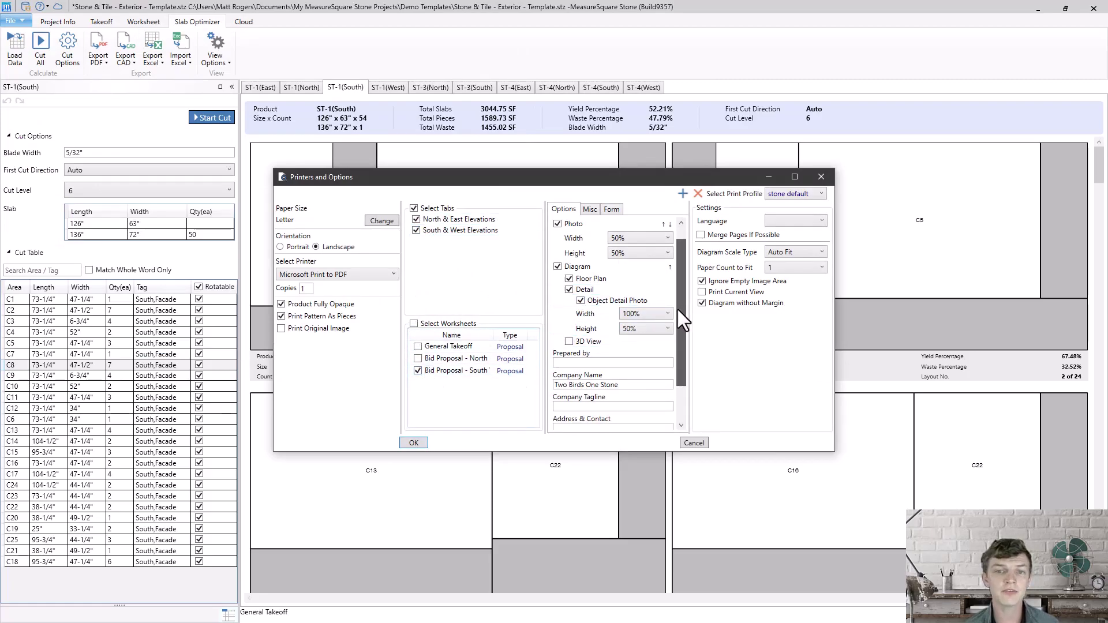
{"action": "left_click_drag", "start_coordinate": [678, 310], "coordinate": [664, 421]}
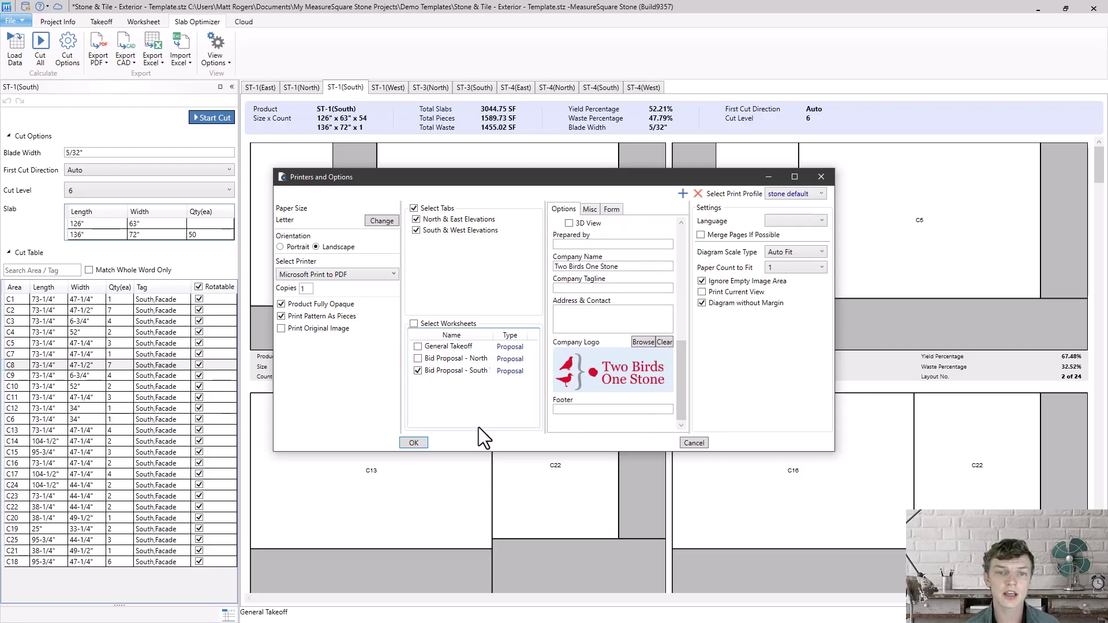
Step: Confirm the print options to preview the South West bid proposal with the Two Birds One Stone logo
{"action": "left_click", "coordinate": [413, 442]}
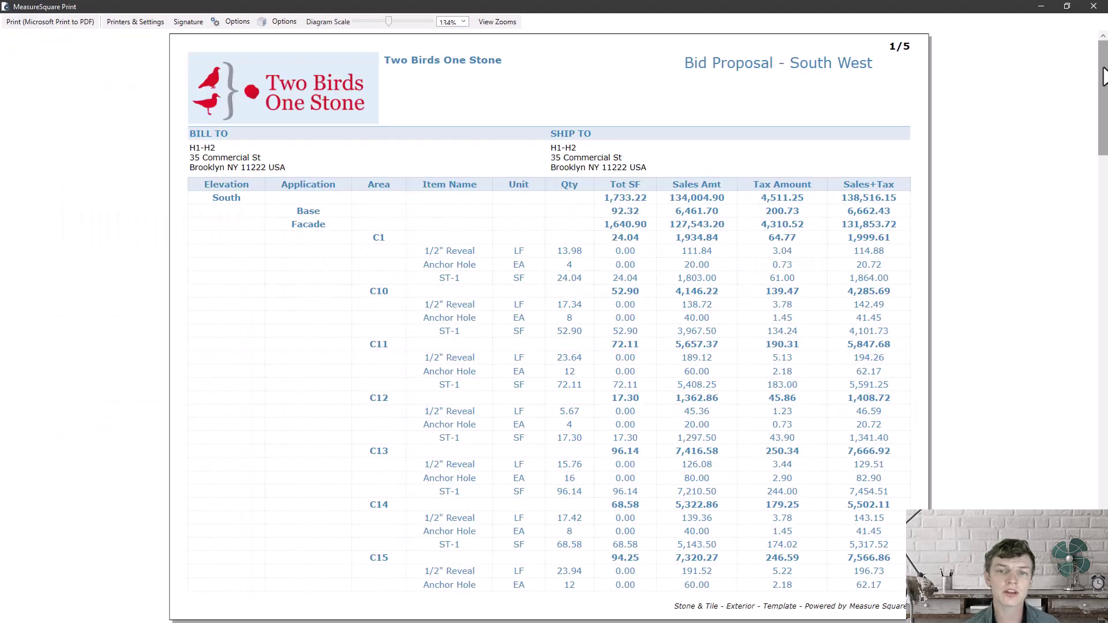
{"action": "left_click_drag", "start_coordinate": [1103, 86], "coordinate": [1082, 520]}
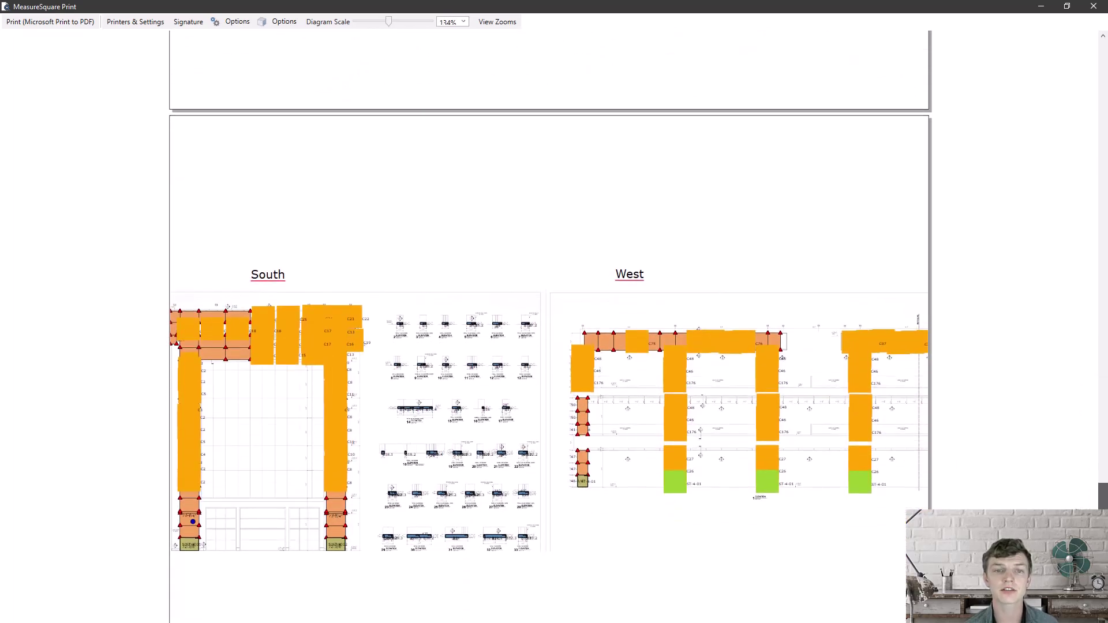